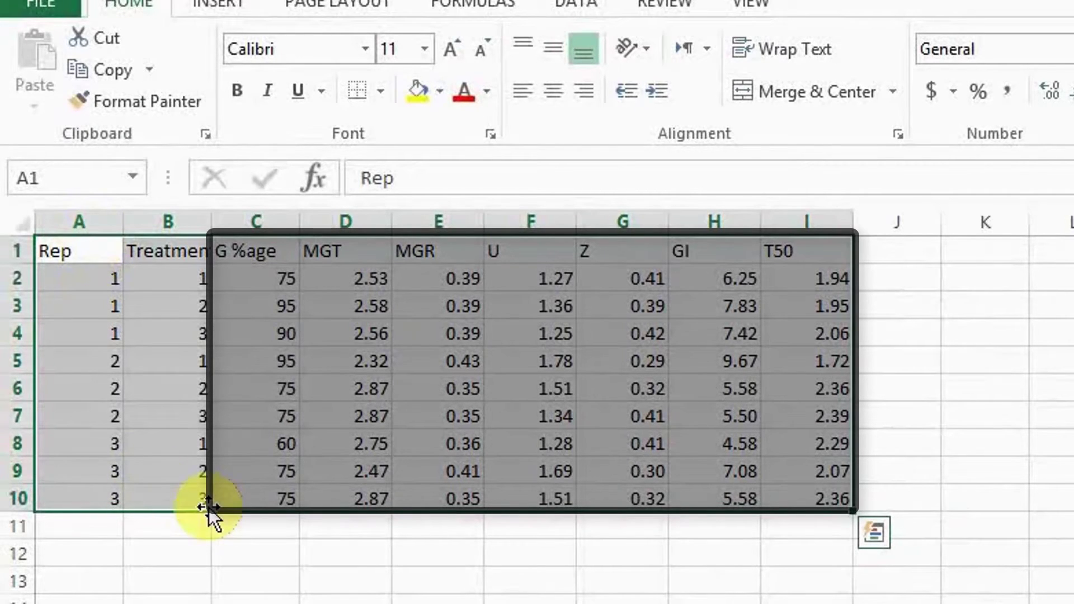
- Strip the sheet's old formatting by Format-Painting blank cell C13 over the whole sheet
{"action": "left_click", "coordinate": [247, 570]}
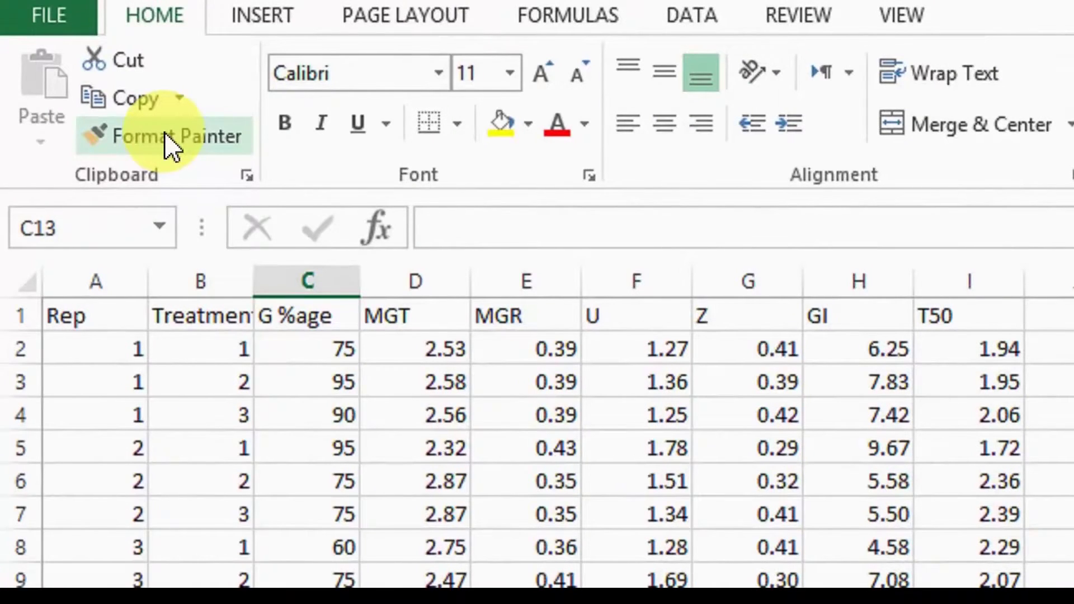
{"action": "left_click", "coordinate": [168, 143]}
{"action": "left_click", "coordinate": [16, 279]}
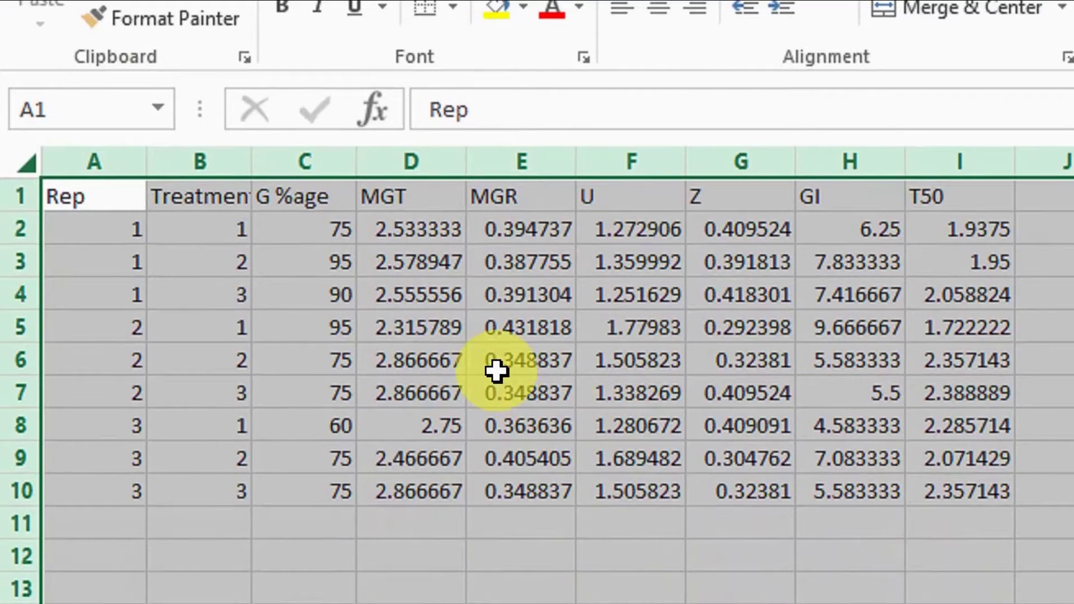
{"action": "left_click", "coordinate": [500, 492]}
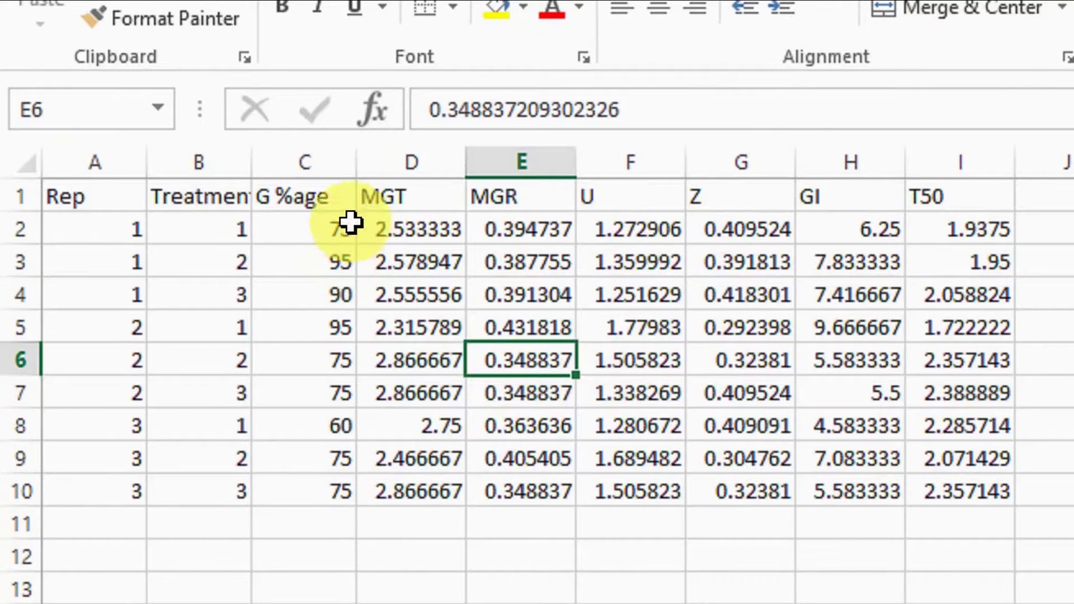
- Reduce the values in D2:I10 to two decimal places
{"action": "left_click", "coordinate": [402, 233]}
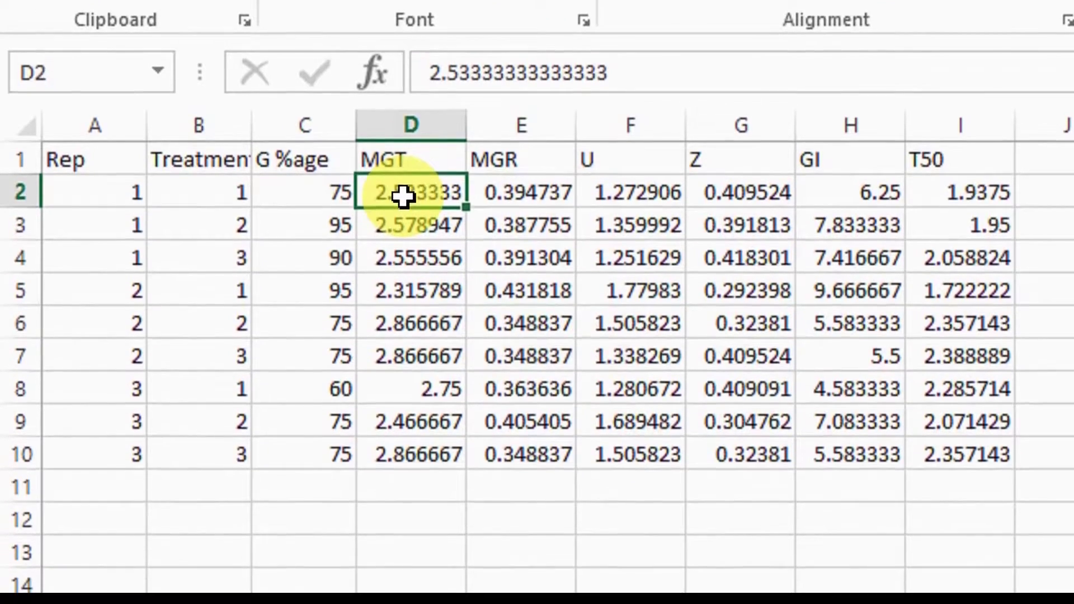
{"action": "key", "text": "ctrl+shift+End"}
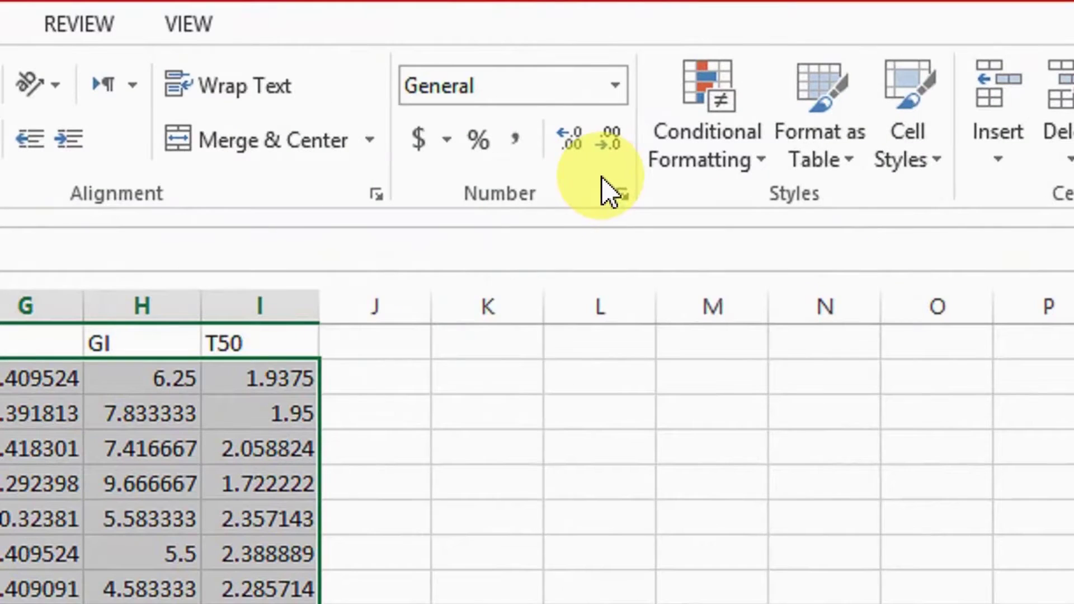
{"action": "left_click", "coordinate": [642, 51]}
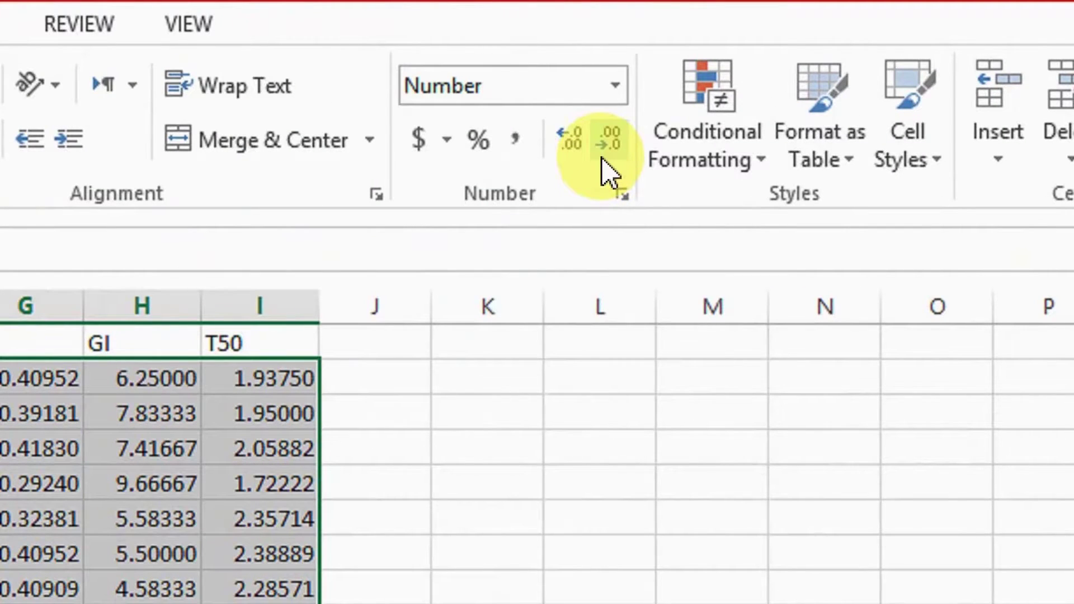
{"action": "left_click", "coordinate": [604, 158]}
{"action": "left_click", "coordinate": [605, 158]}
{"action": "left_click", "coordinate": [605, 158]}
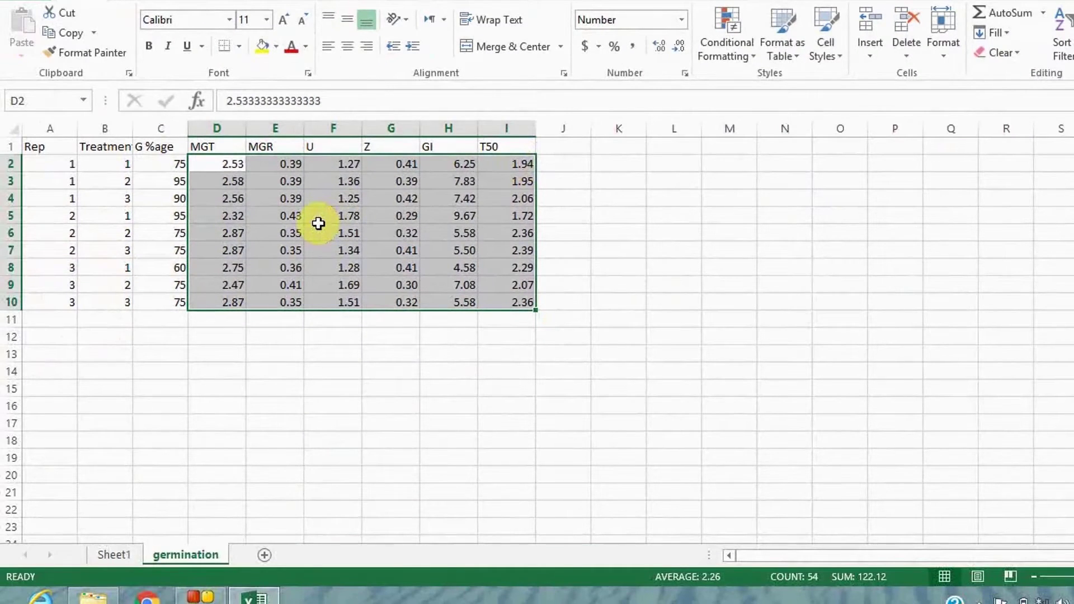
{"action": "left_click", "coordinate": [248, 375]}
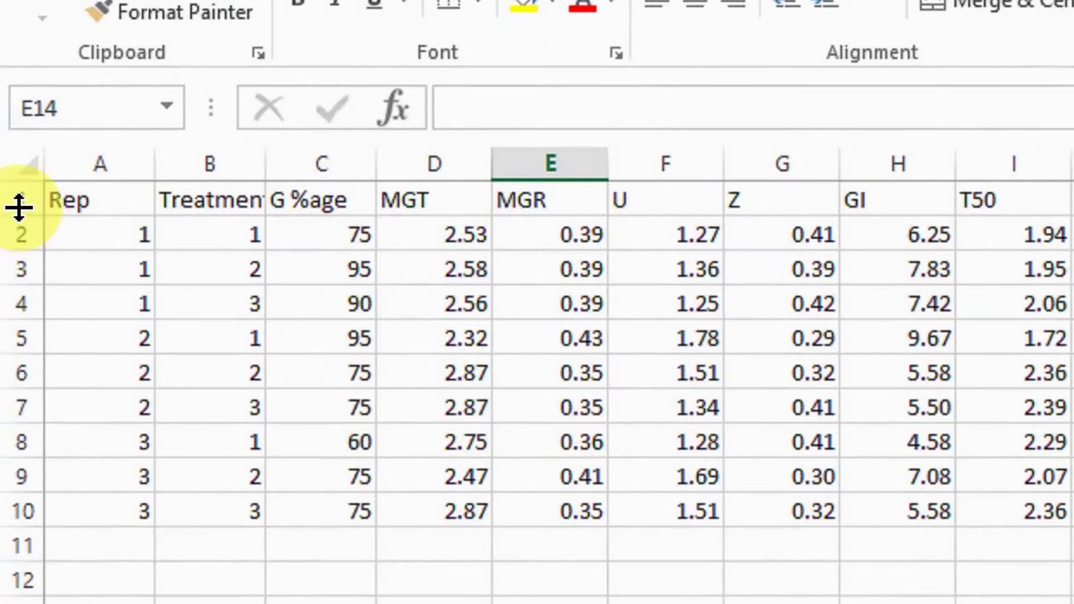
- Delete header row 1 and browse the Save As dialog to C:\MSTATC\DATA
{"action": "left_click", "coordinate": [6, 147]}
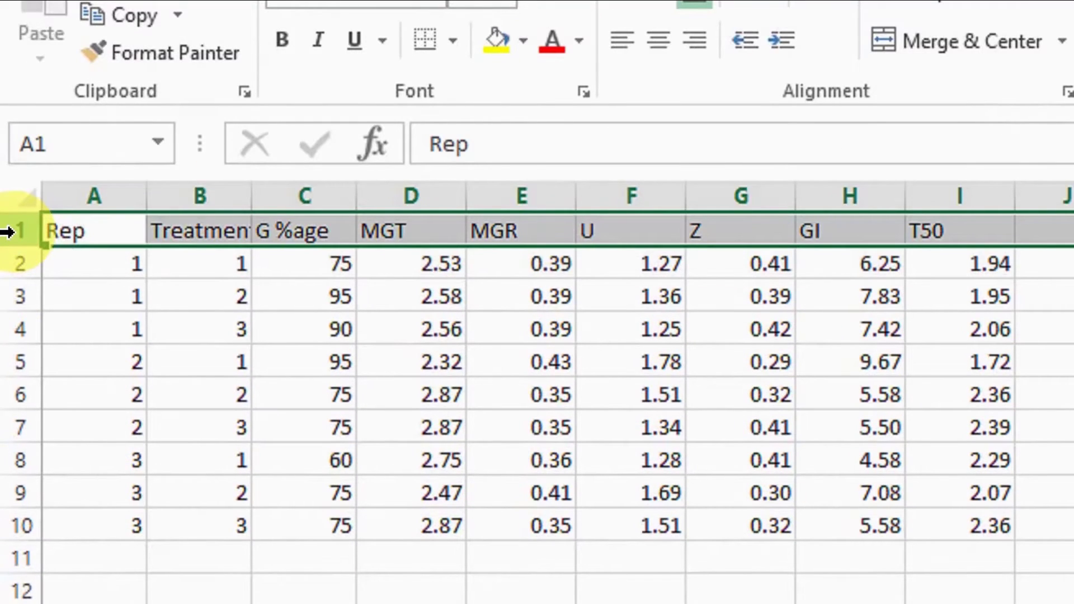
{"action": "key", "text": "ctrl+minus"}
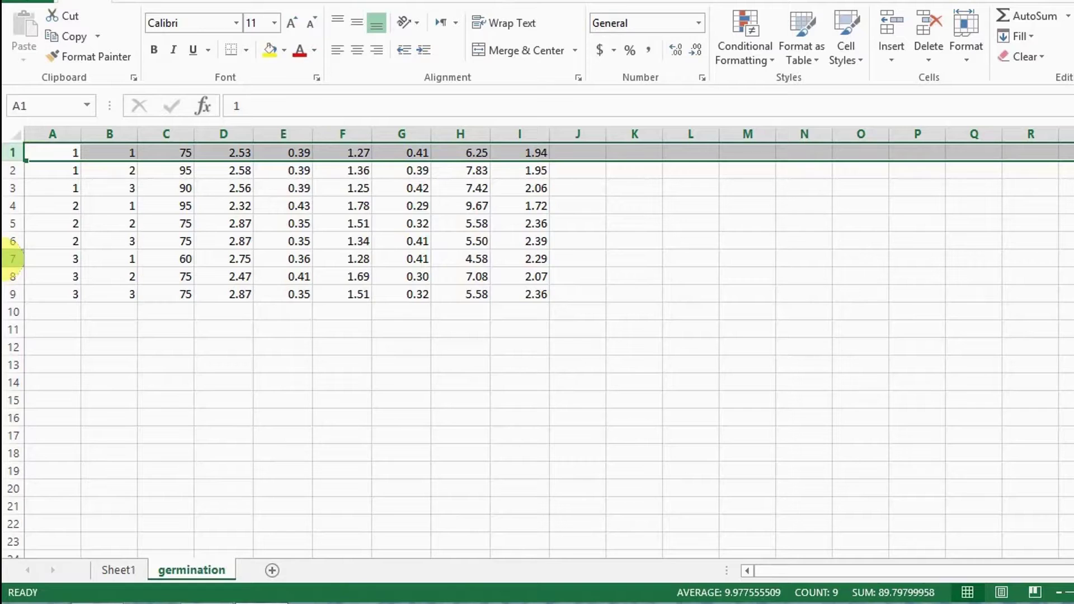
{"action": "key", "text": "F12"}
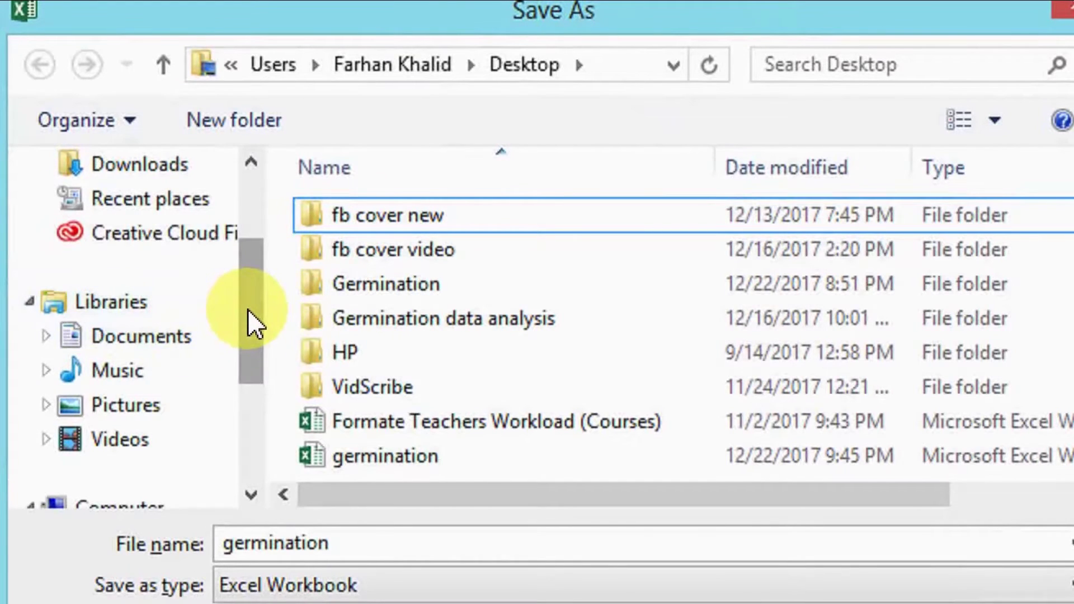
{"action": "left_click_drag", "start_coordinate": [247, 309], "coordinate": [249, 360]}
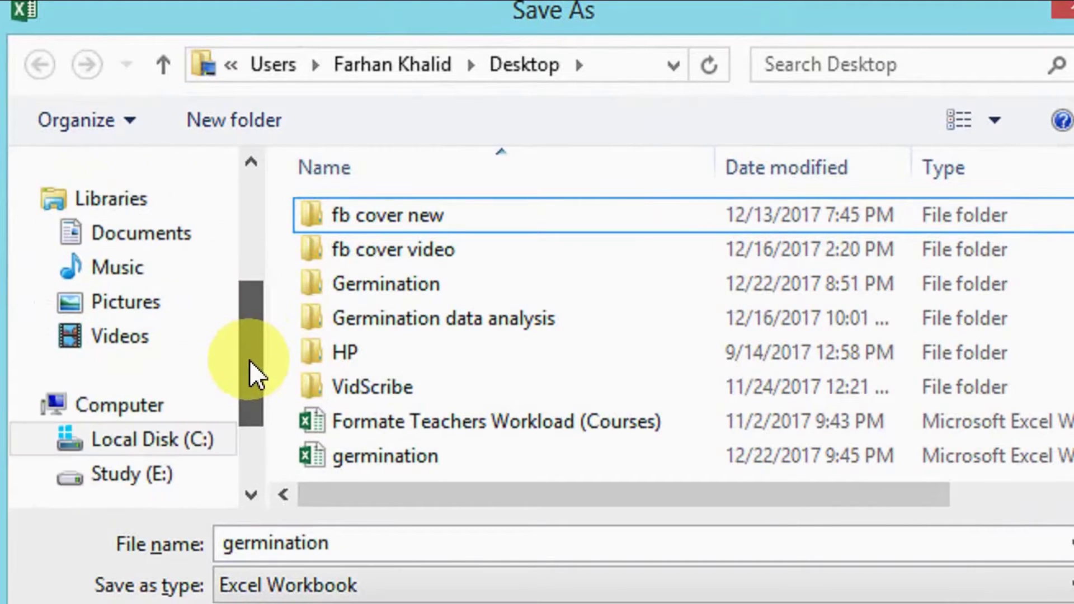
{"action": "left_click", "coordinate": [185, 443]}
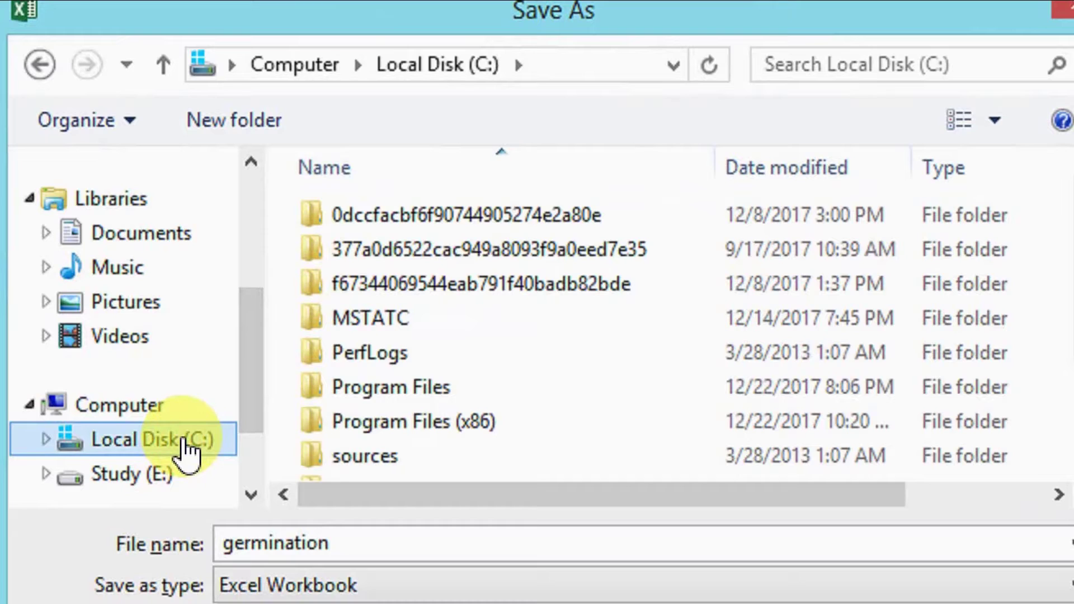
{"action": "double_click", "coordinate": [358, 323]}
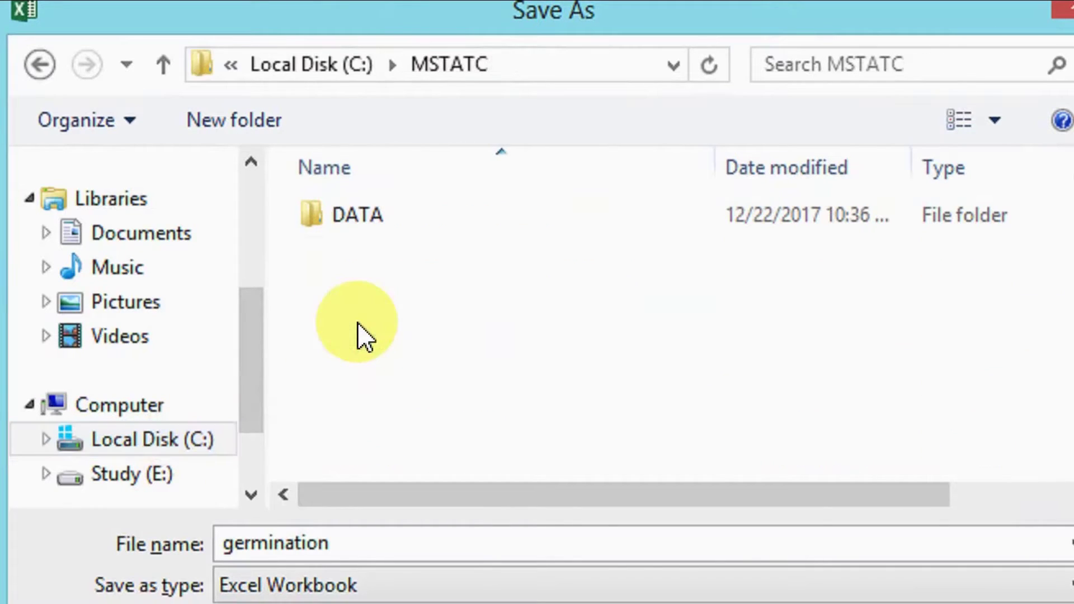
{"action": "double_click", "coordinate": [353, 225]}
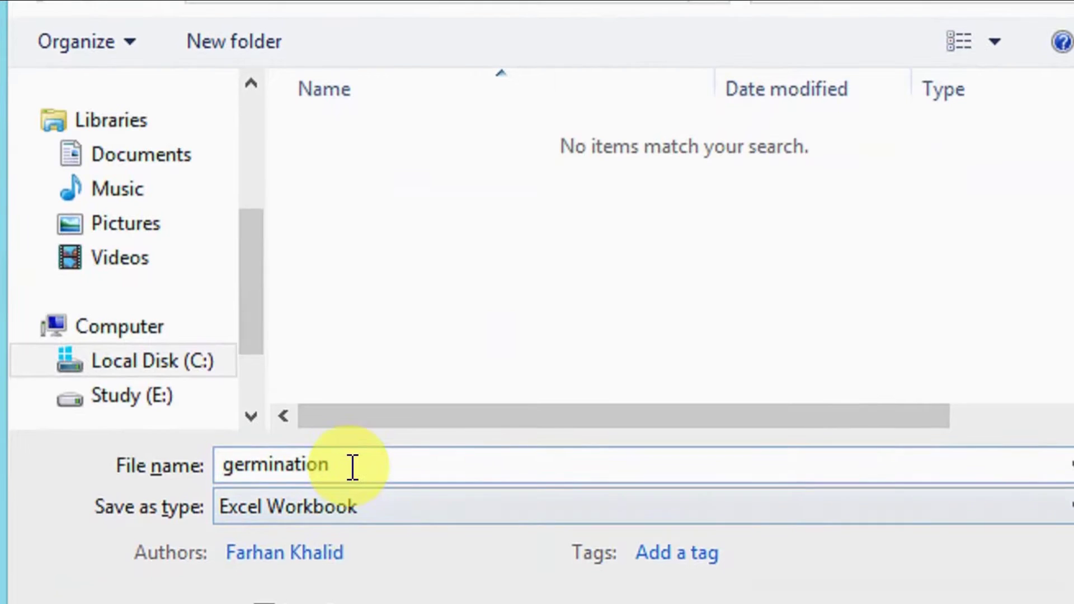
- Save the active sheet as CSV (Comma delimited) file 'data', keeping the CSV format
{"action": "double_click", "coordinate": [353, 546]}
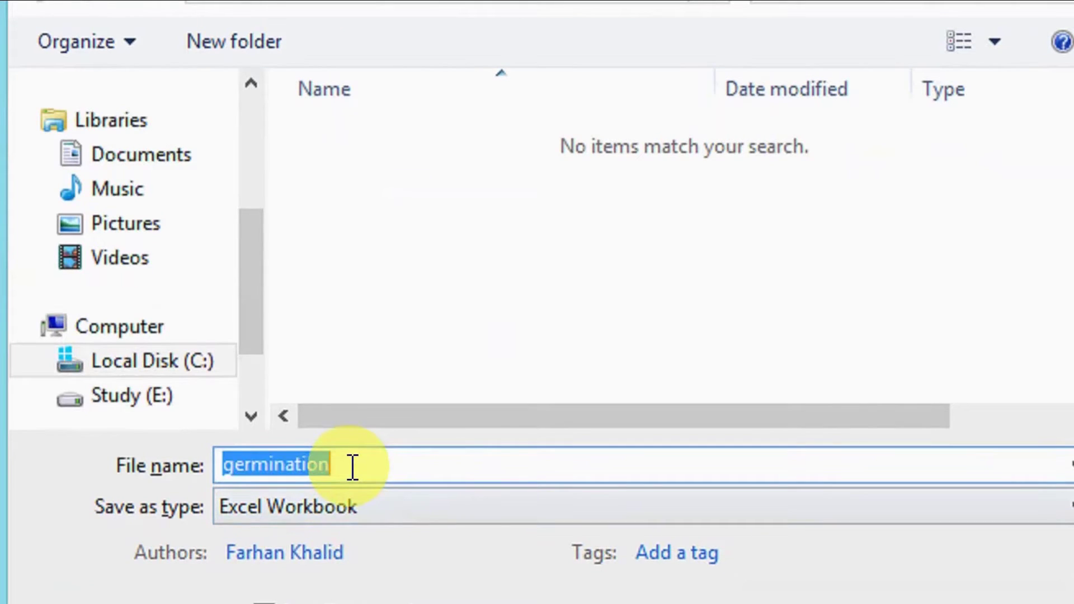
{"action": "type", "text": "data"}
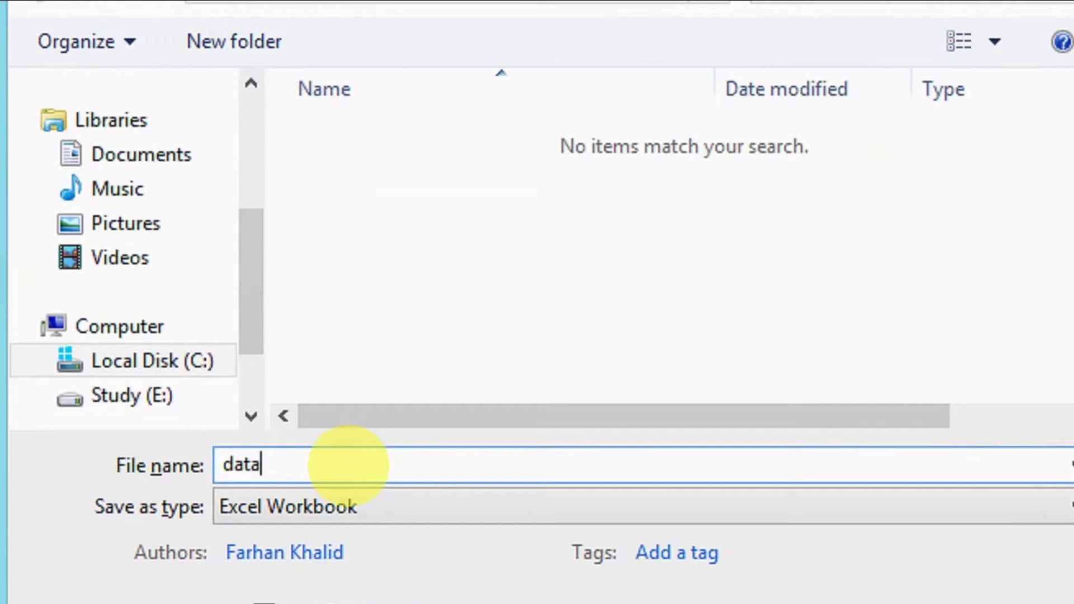
{"action": "left_click", "coordinate": [352, 512]}
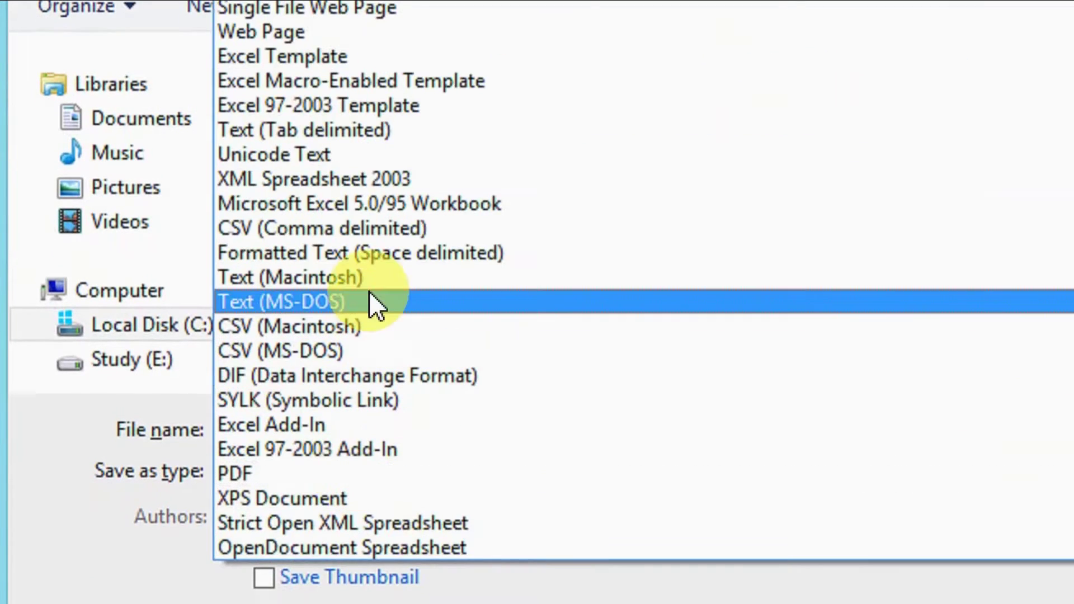
{"action": "left_click", "coordinate": [366, 227]}
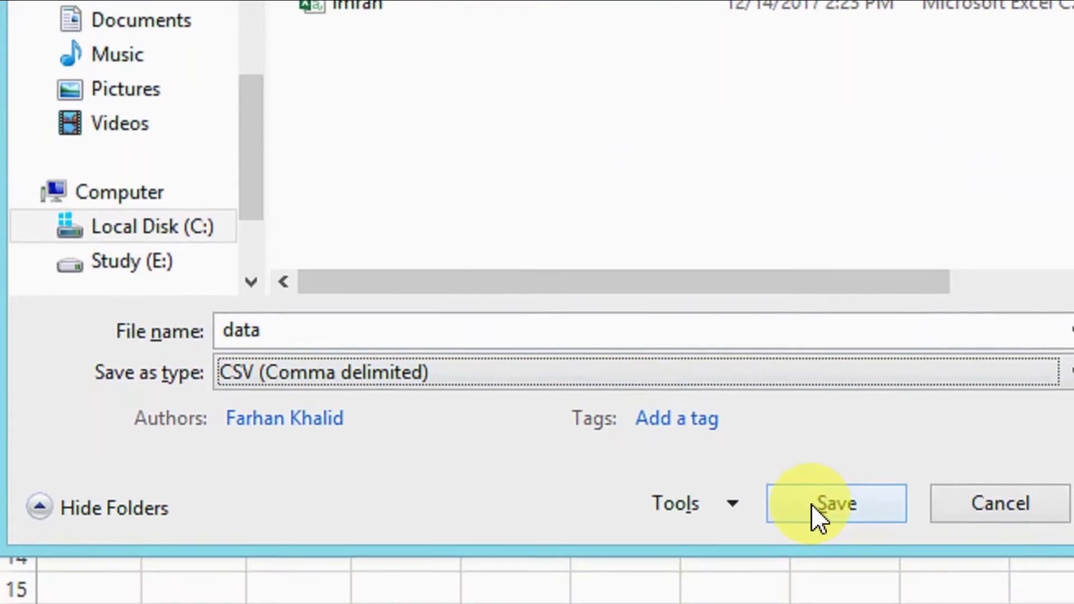
{"action": "left_click", "coordinate": [811, 505]}
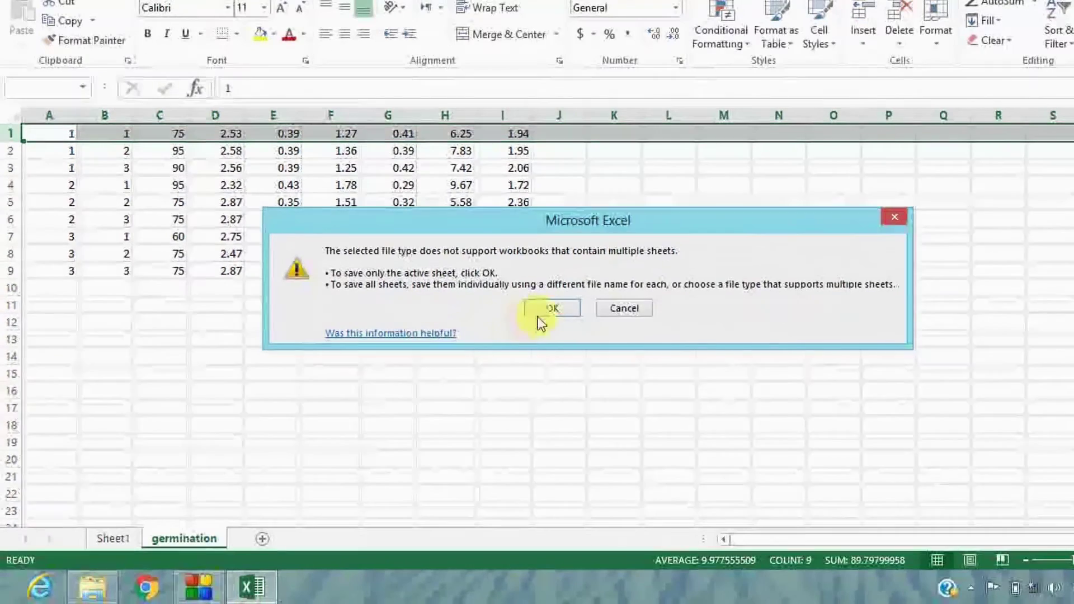
{"action": "left_click", "coordinate": [546, 311]}
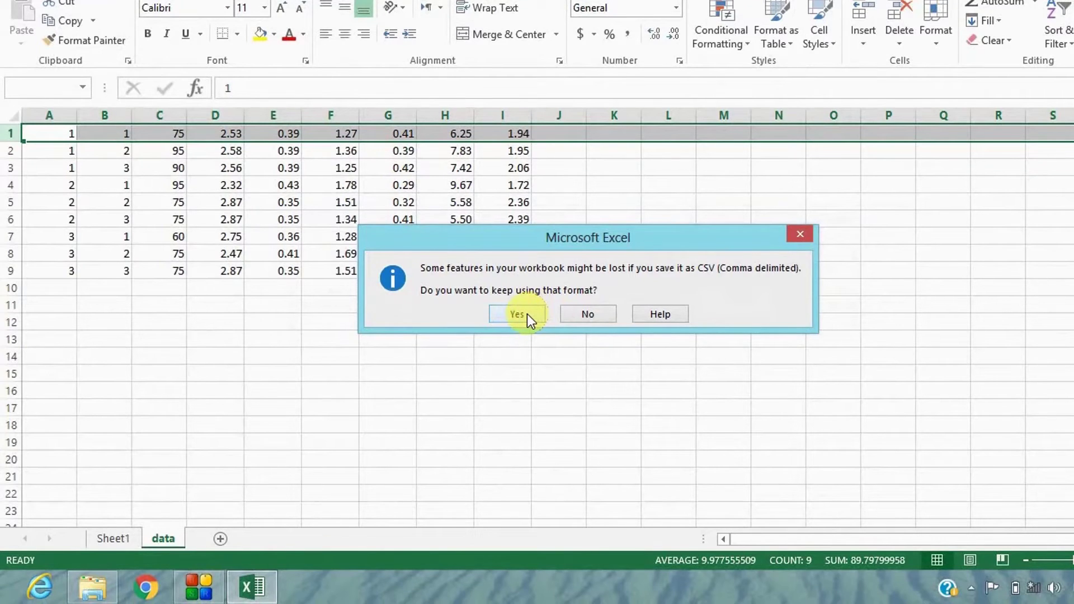
{"action": "left_click", "coordinate": [527, 314]}
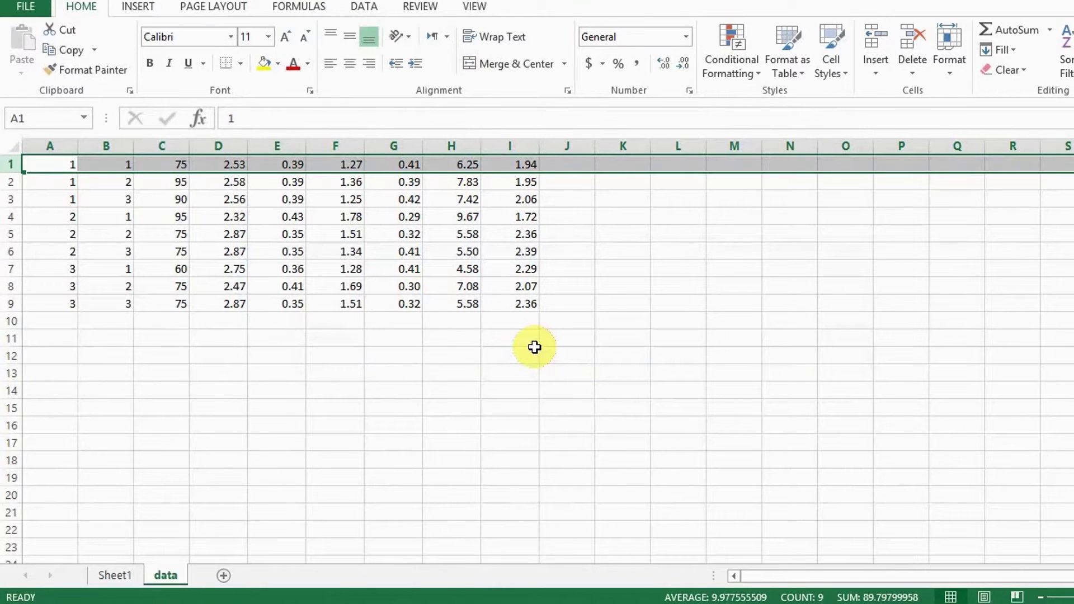
- In the DATA folder window, go up to C:\MSTATC and launch MSTATC in DOSBox
{"action": "key", "text": "alt+Tab"}
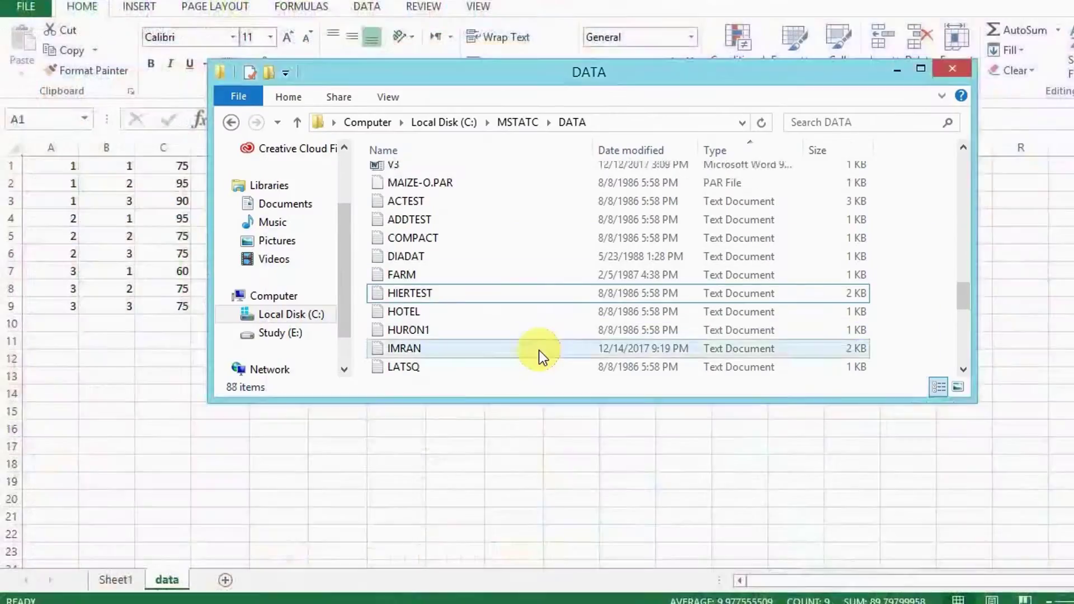
{"action": "left_click", "coordinate": [480, 291]}
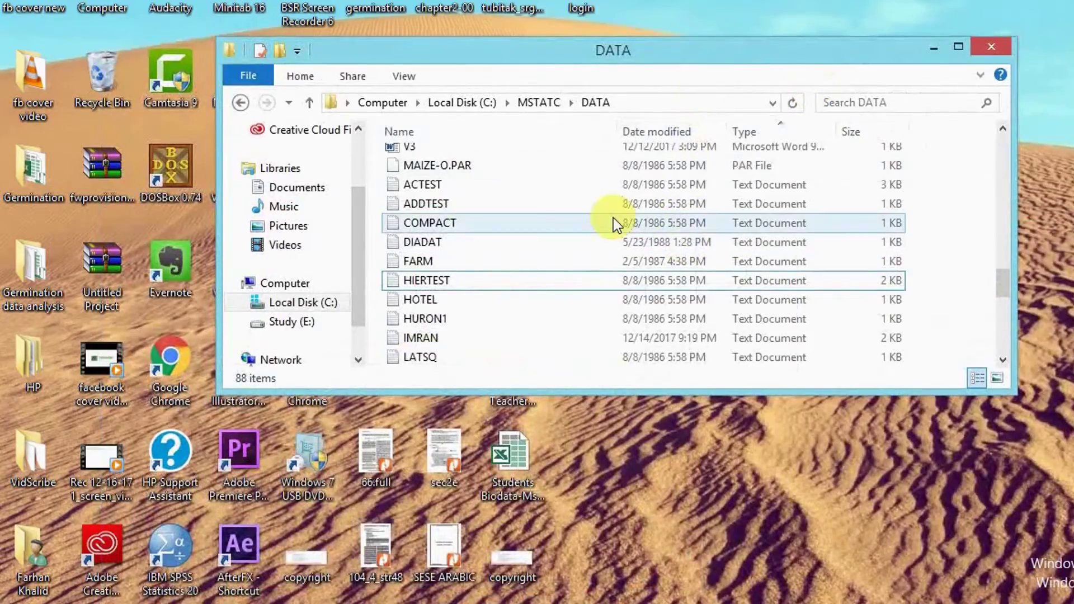
{"action": "scroll", "coordinate": [614, 221], "scroll_direction": "down", "scroll_amount": 4}
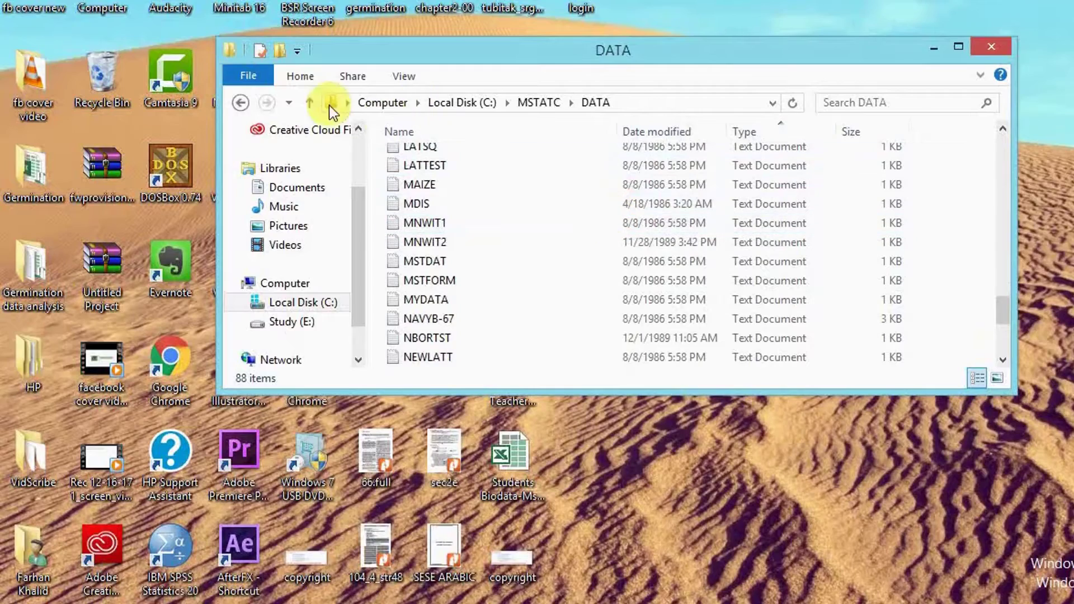
{"action": "left_click", "coordinate": [300, 303]}
{"action": "double_click", "coordinate": [442, 221]}
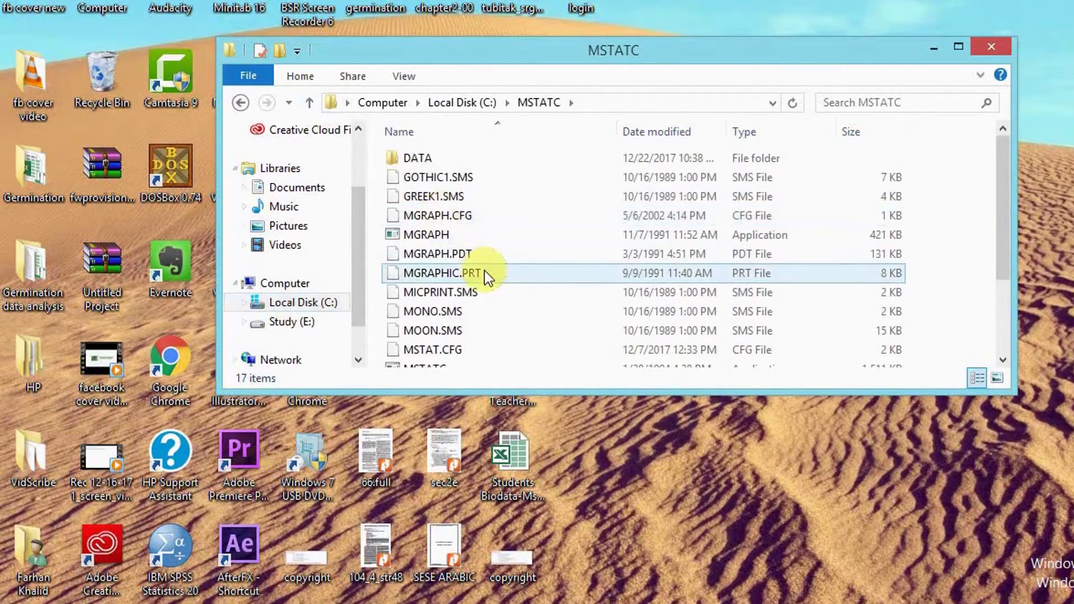
{"action": "scroll", "coordinate": [481, 275], "scroll_direction": "down", "scroll_amount": 2}
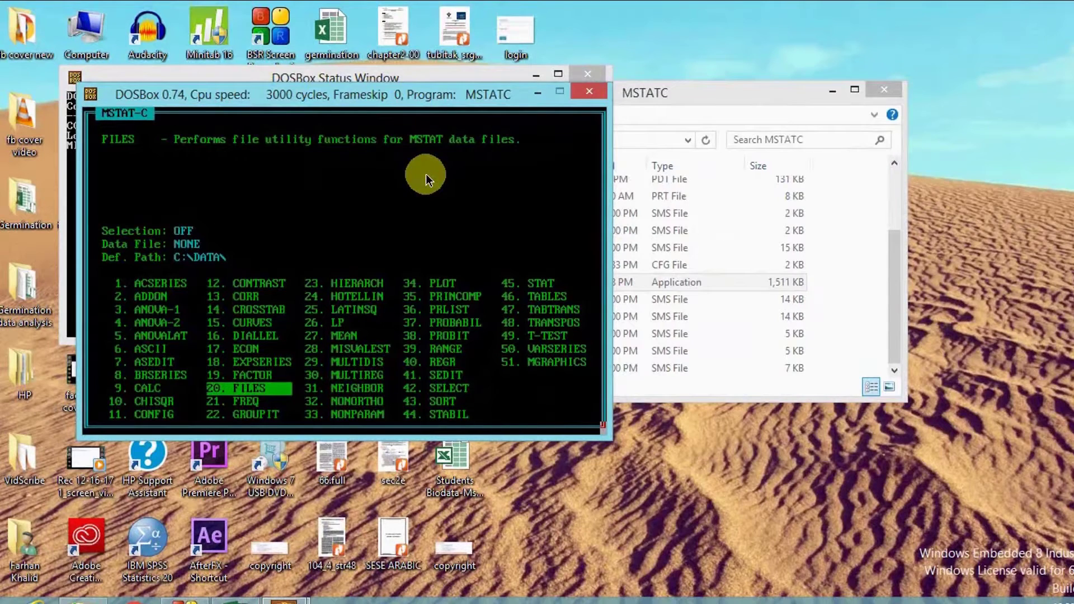
- Use FILES > Make to create data file GERM titled 'Seed priming trial', then return to the main menu
{"action": "key", "text": "Return"}
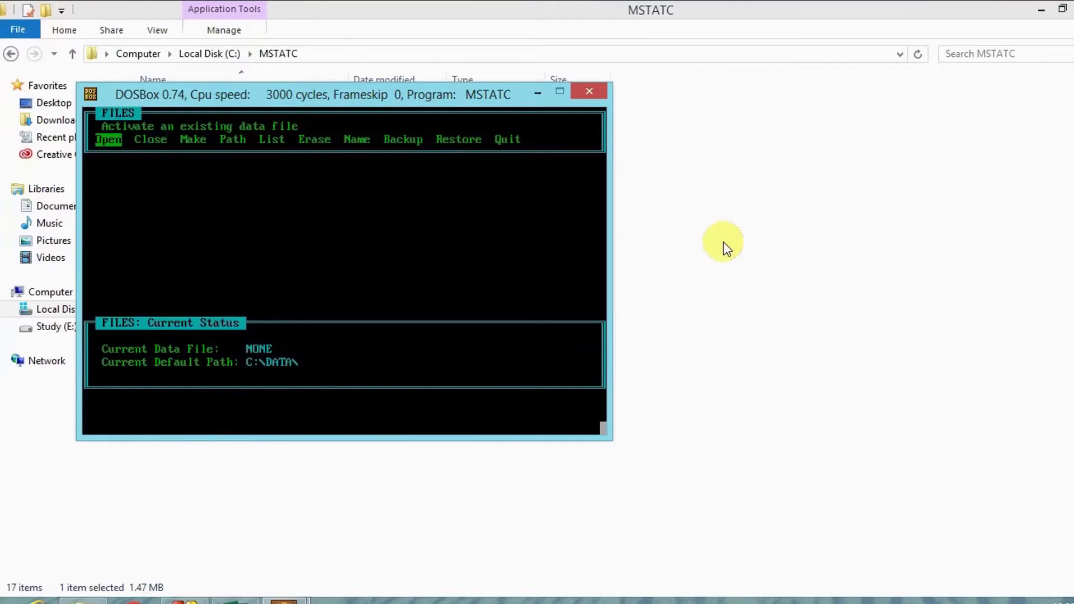
{"action": "key", "text": "Right"}
{"action": "key", "text": "Right"}
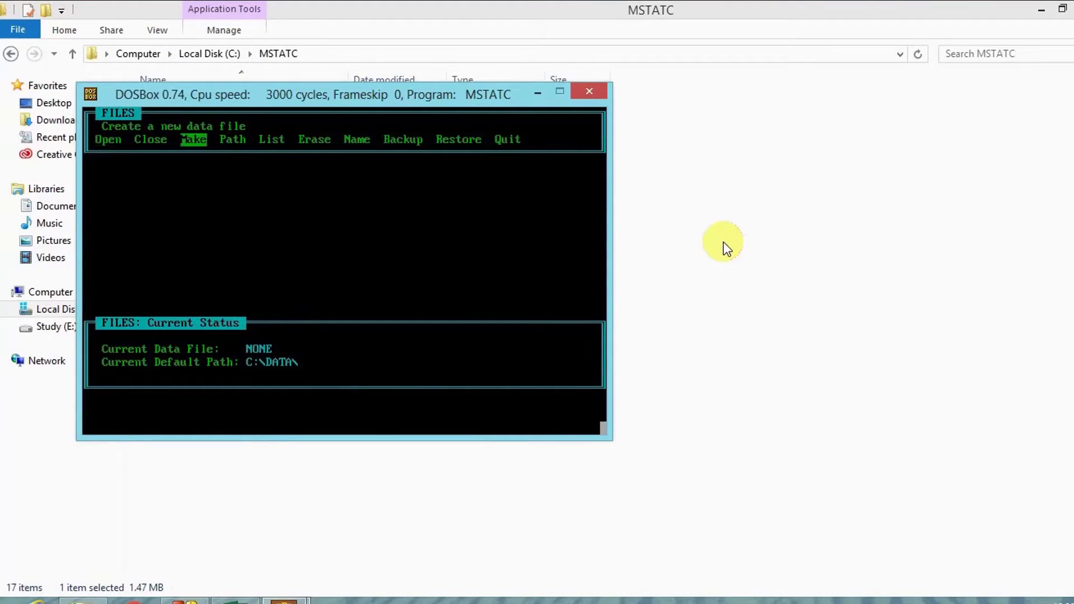
{"action": "key", "text": "Return"}
{"action": "type", "text": "GERM"}
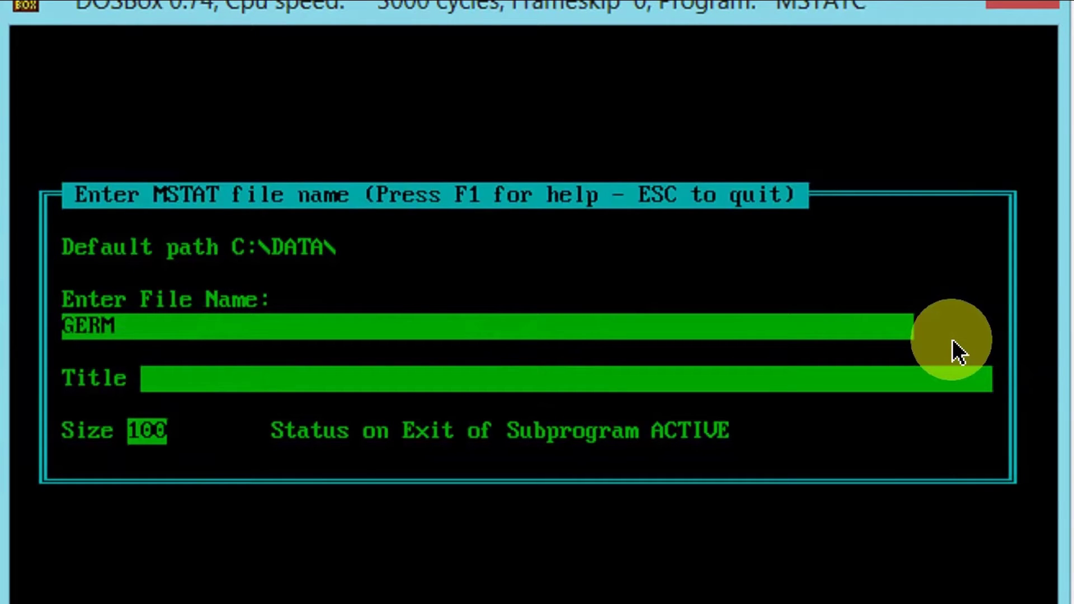
{"action": "key", "text": "Return"}
{"action": "type", "text": "Seed priming trial"}
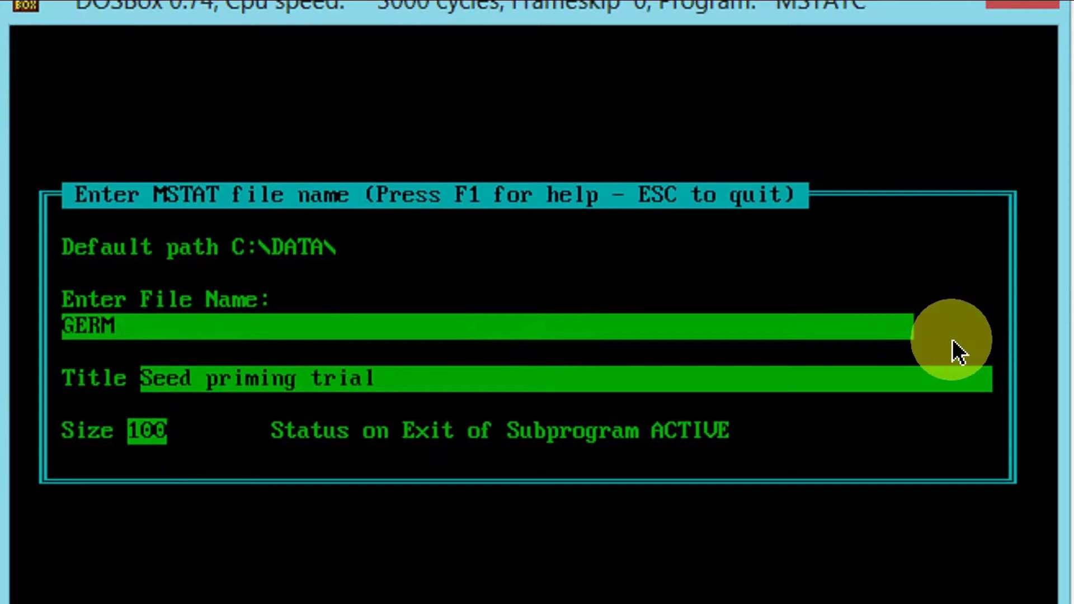
{"action": "key", "text": "Return"}
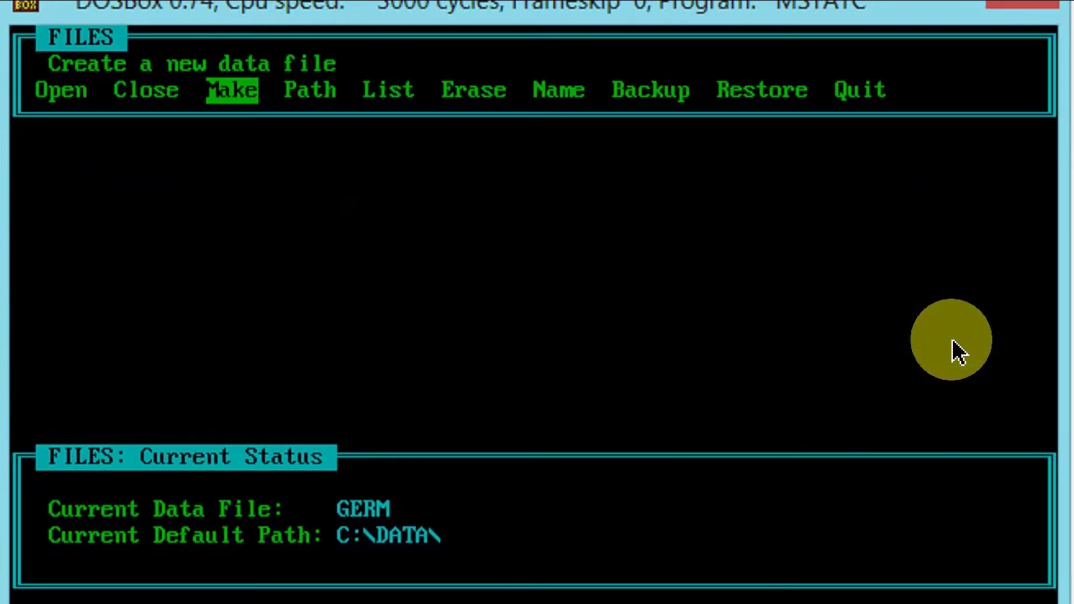
{"action": "key", "text": "Escape"}
- Launch SEDIT and start defining new variables through Options > Define
{"action": "key", "text": "s"}
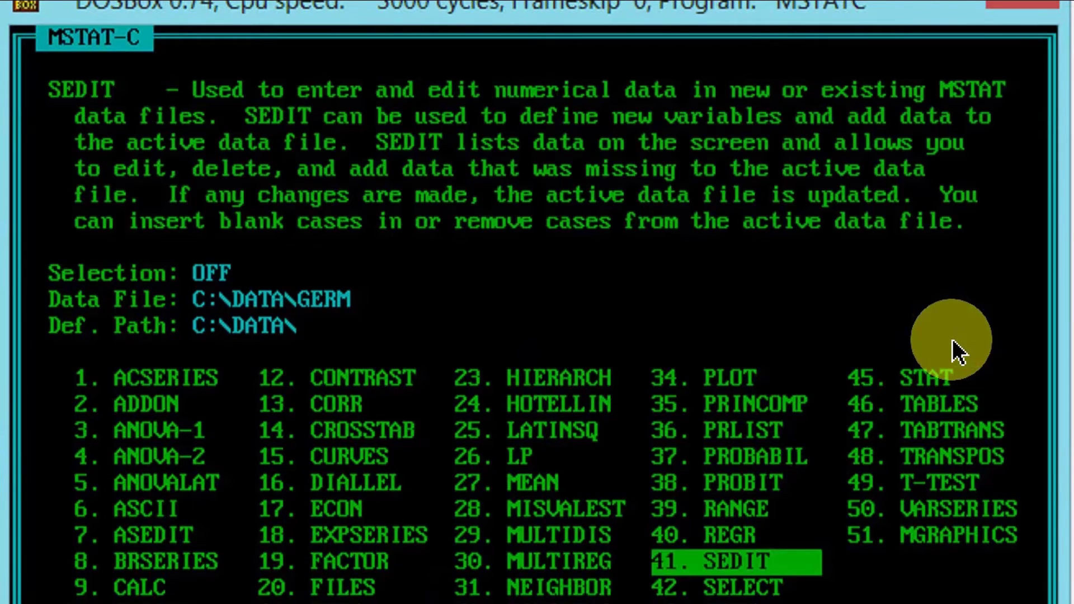
{"action": "key", "text": "Return"}
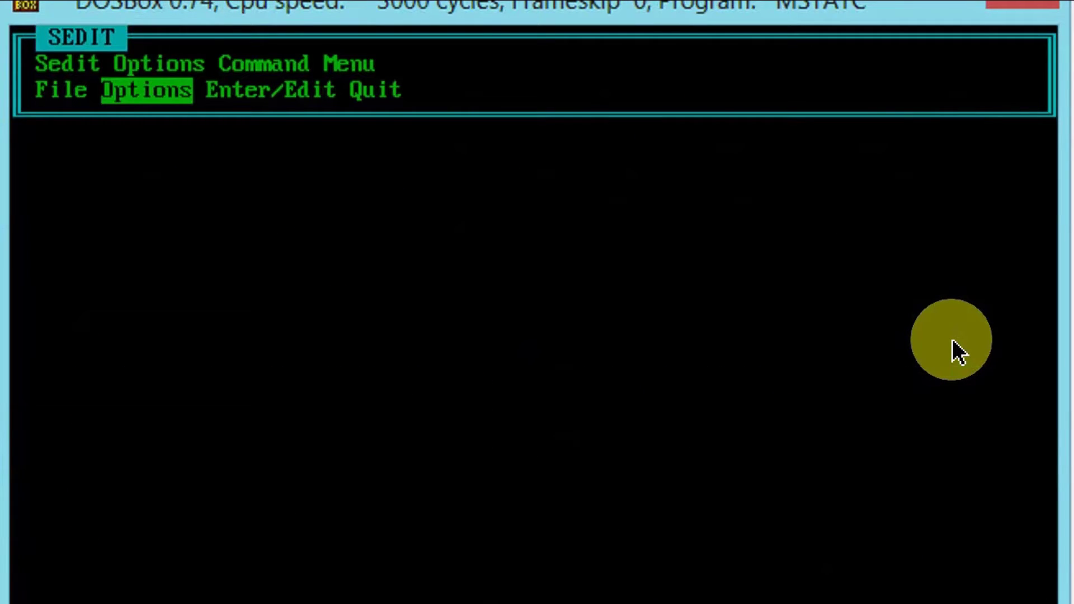
{"action": "key", "text": "Return"}
{"action": "key", "text": "Right"}
{"action": "key", "text": "Right"}
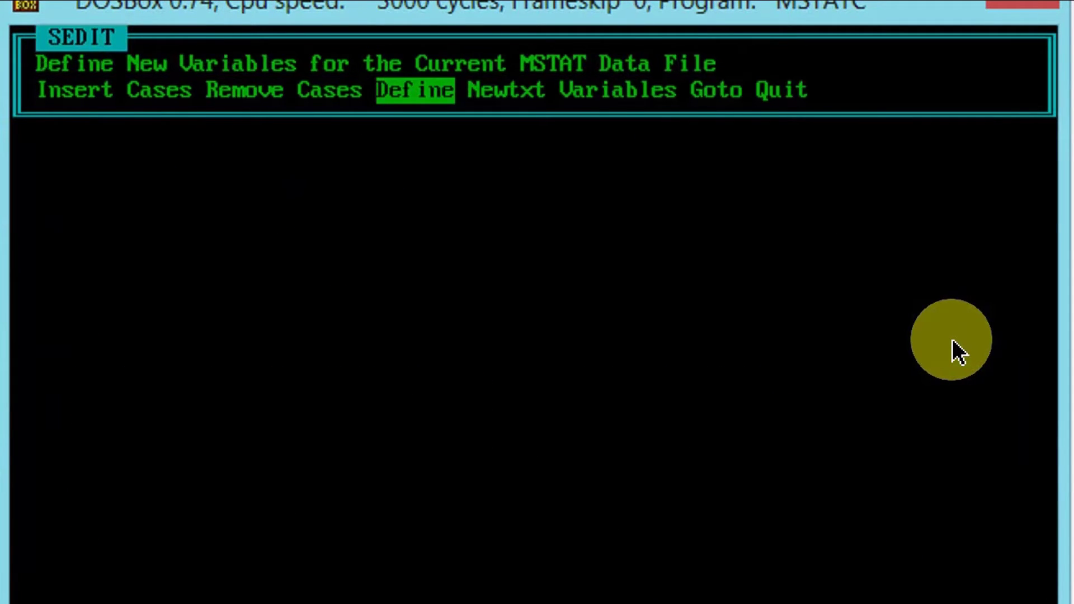
{"action": "key", "text": "Return"}
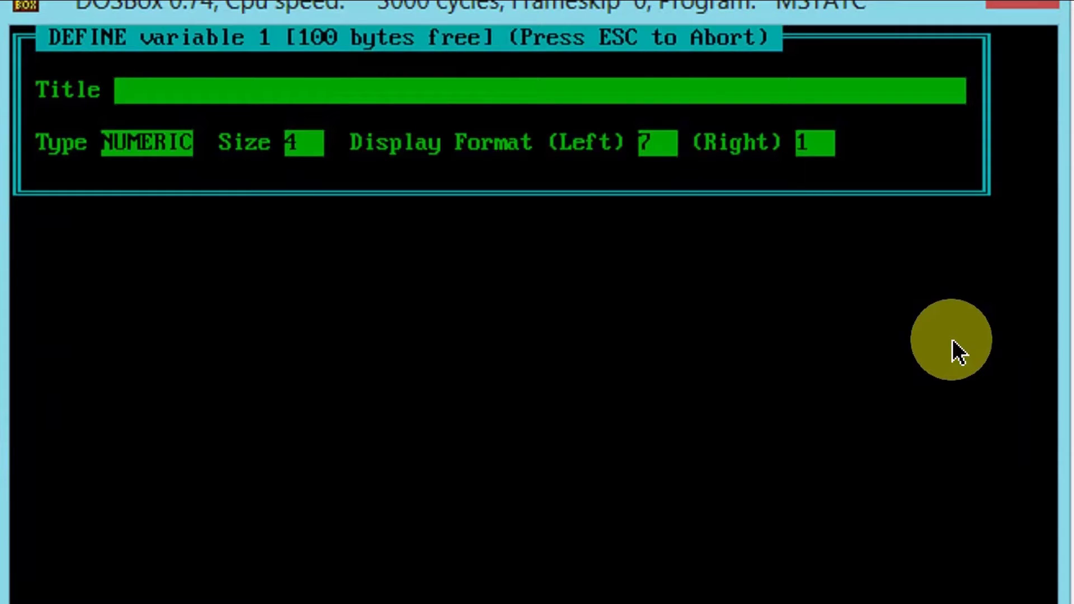
- Restore the Excel heading row to check column names, then title variable 1 'Rep'
{"action": "key", "text": "alt+Tab"}
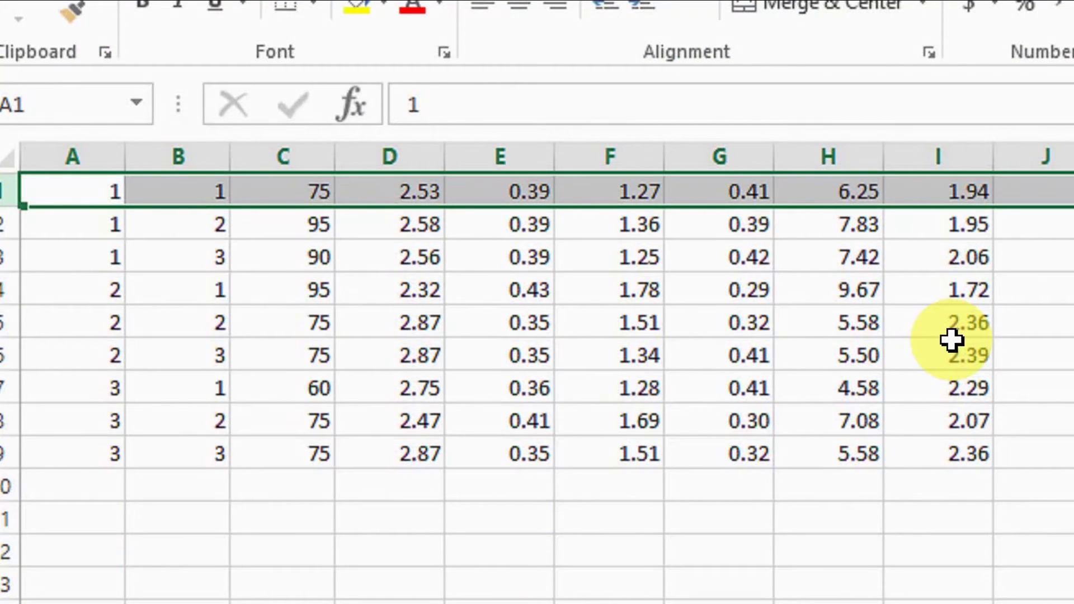
{"action": "key", "text": "ctrl+z"}
{"action": "key", "text": "alt+Tab"}
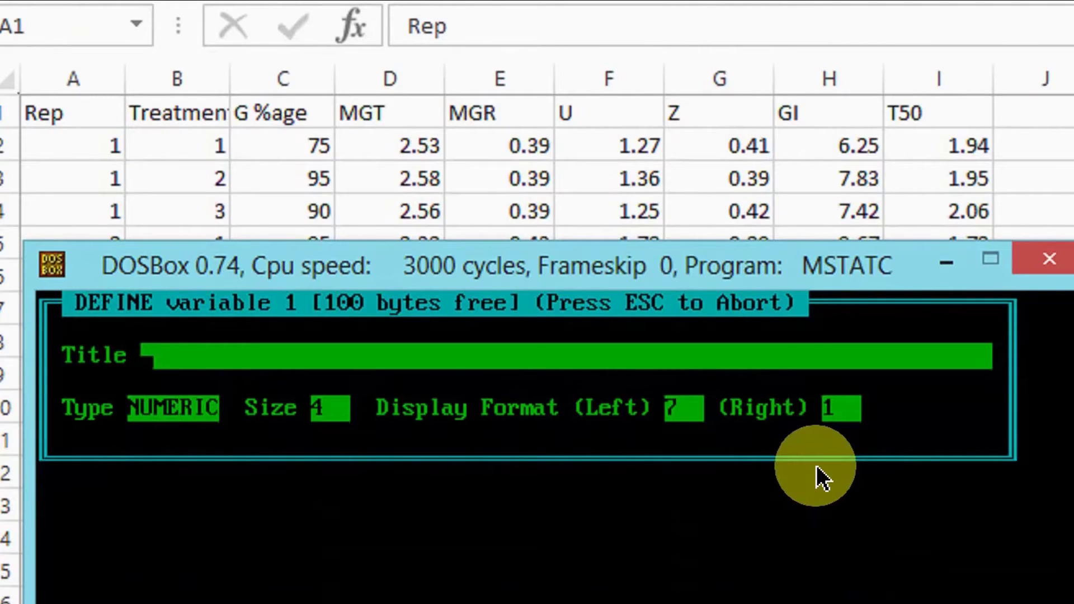
{"action": "type", "text": "Rep"}
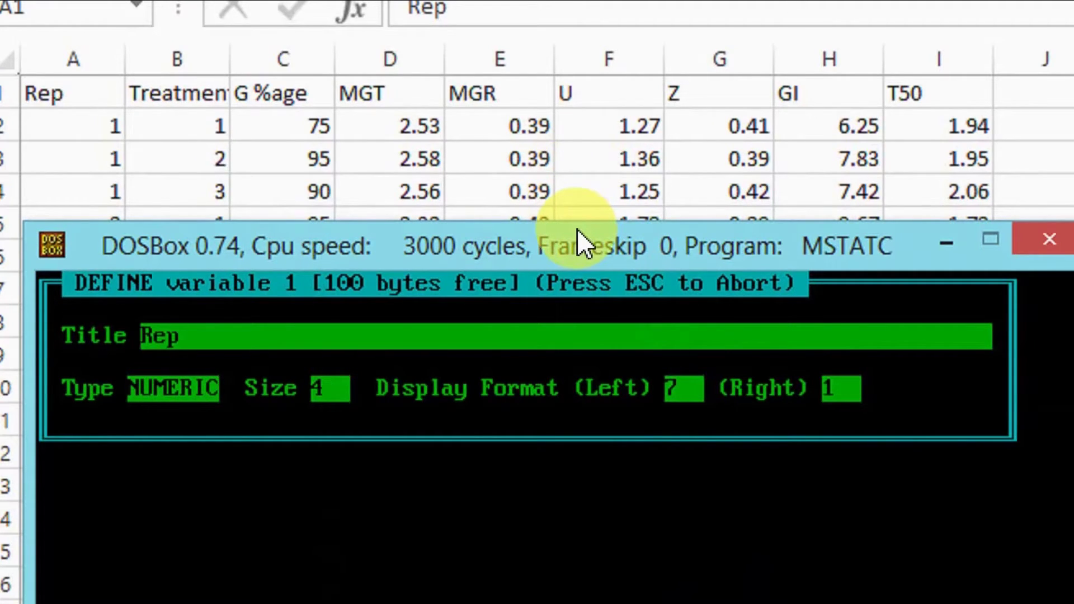
- Finish Rep, then define Treatment, Germination %age and MGT with 2 decimals
{"action": "type", "text": "0"}
{"action": "key", "text": "Return"}
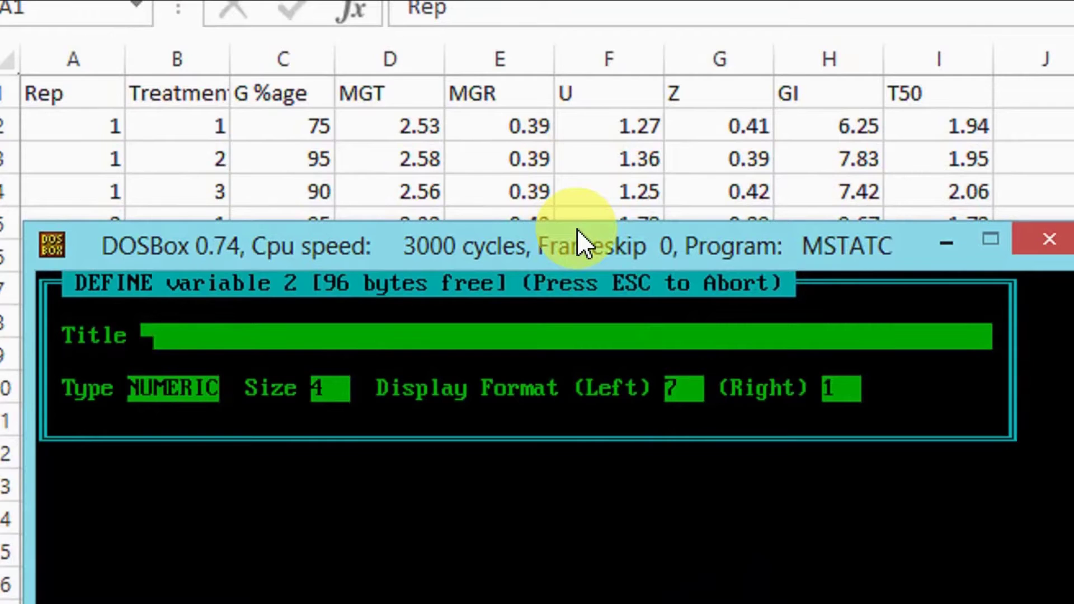
{"action": "type", "text": "Treatment"}
{"action": "key", "text": "Return"}
{"action": "key", "text": "Return"}
{"action": "key", "text": "Return"}
{"action": "key", "text": "Return"}
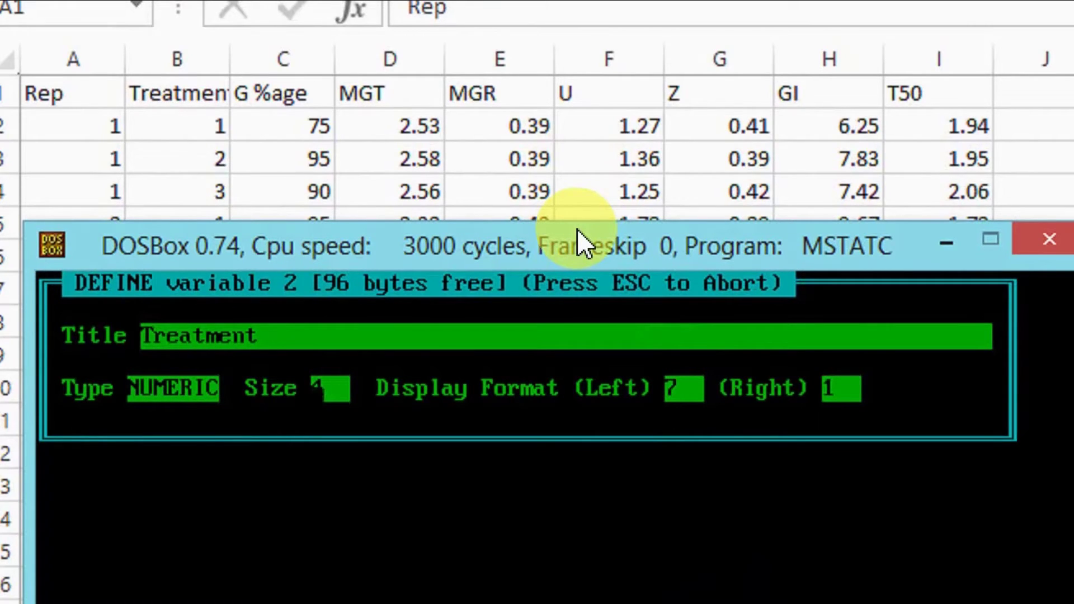
{"action": "key", "text": "Return"}
{"action": "type", "text": "Germination %age"}
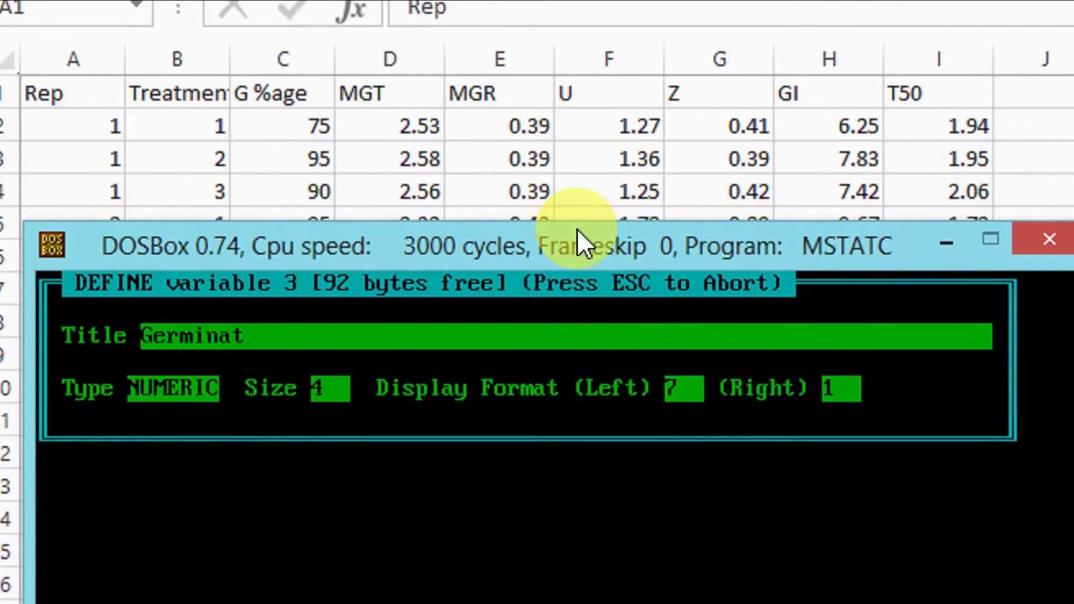
{"action": "key", "text": "Return"}
{"action": "key", "text": "Return"}
{"action": "key", "text": "Return"}
{"action": "key", "text": "Return"}
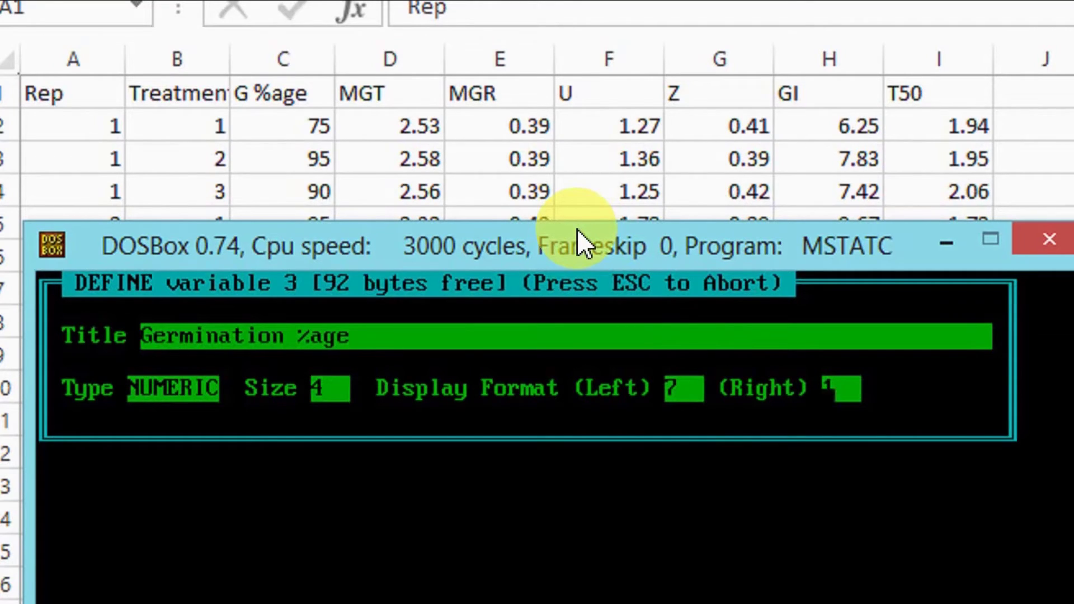
{"action": "type", "text": "MGT"}
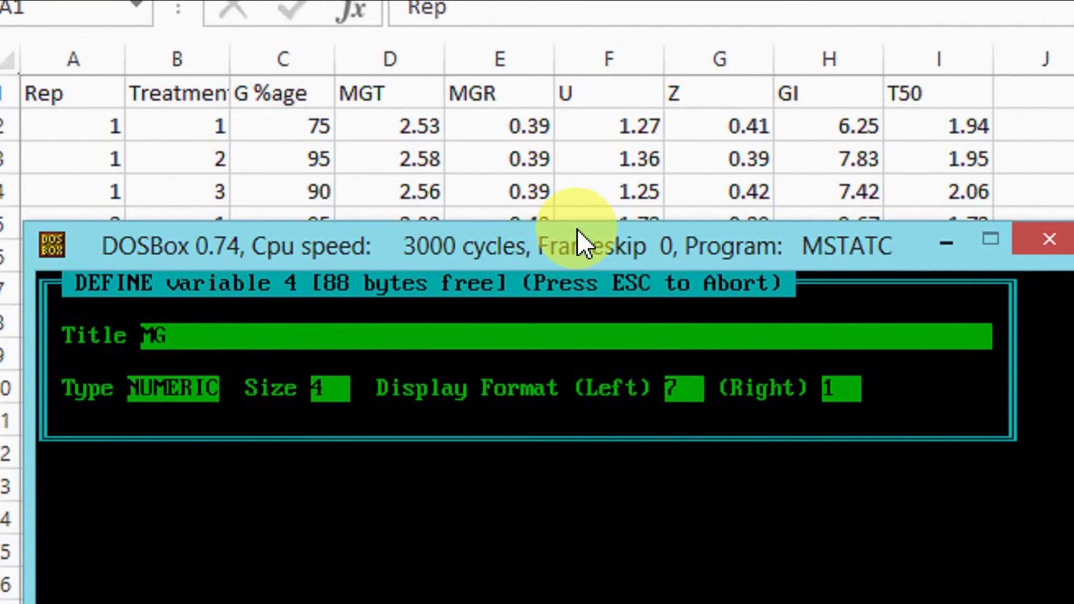
{"action": "key", "text": "Return"}
{"action": "key", "text": "Return"}
{"action": "key", "text": "Return"}
{"action": "type", "text": "2"}
{"action": "key", "text": "Return"}
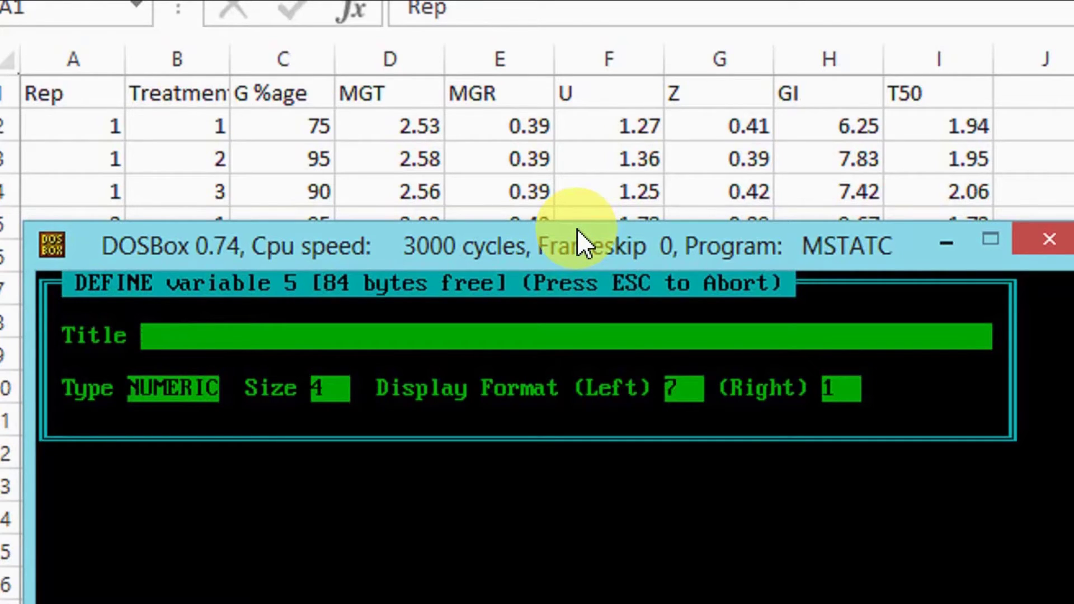
- Define variable 5 MGR with 2 decimals and variable 6 Uncertainty
{"action": "type", "text": "MGR"}
{"action": "key", "text": "Return"}
{"action": "key", "text": "Return"}
{"action": "key", "text": "Return"}
{"action": "key", "text": "Return"}
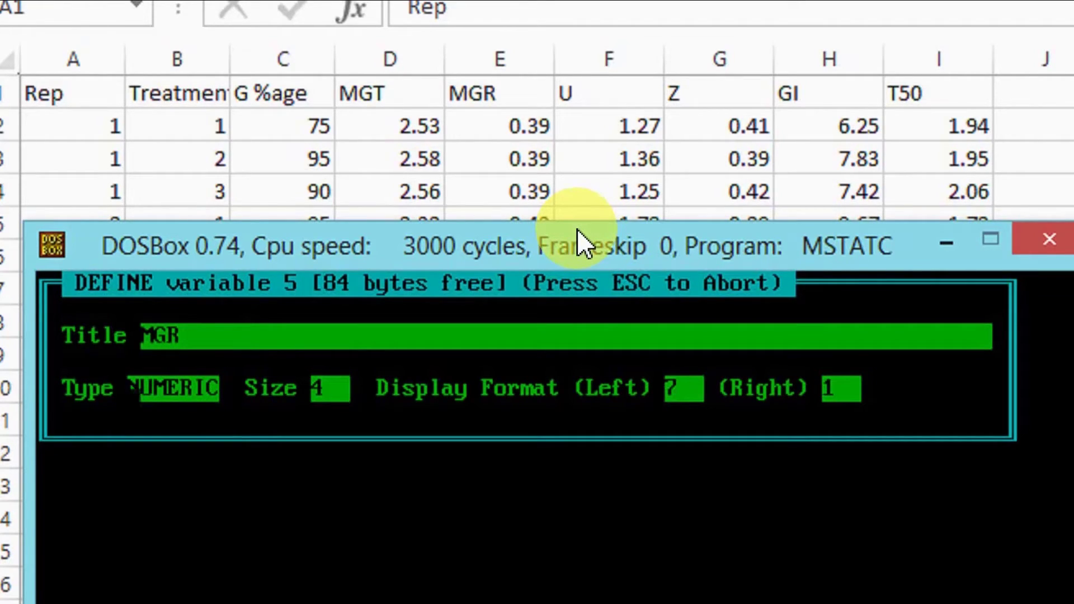
{"action": "type", "text": "2"}
{"action": "key", "text": "Return"}
{"action": "type", "text": "Uncertainty"}
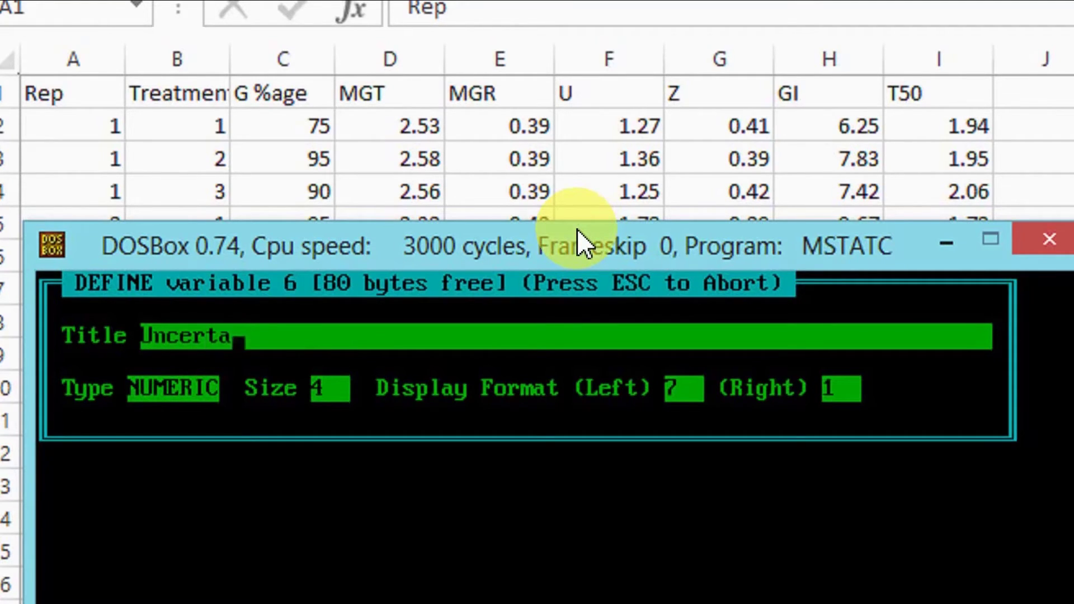
{"action": "key", "text": "Return"}
{"action": "key", "text": "Return"}
{"action": "key", "text": "Return"}
{"action": "key", "text": "Return"}
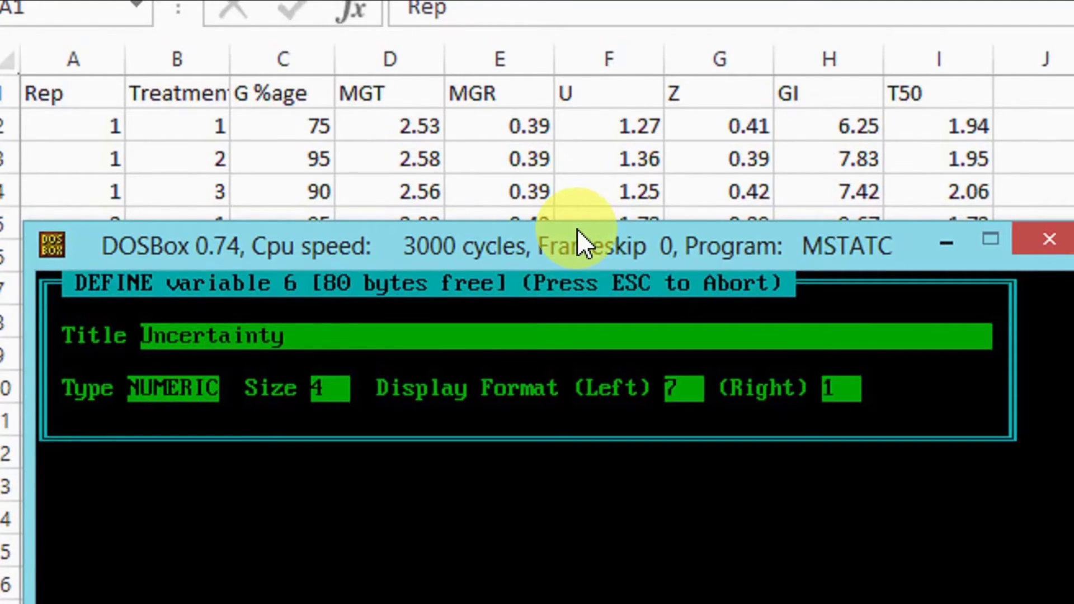
{"action": "key", "text": "Return"}
- Define Synchronization index, GI, and T50 with 2 decimals as variables 7 to 9
{"action": "type", "text": "Synchronization n"}
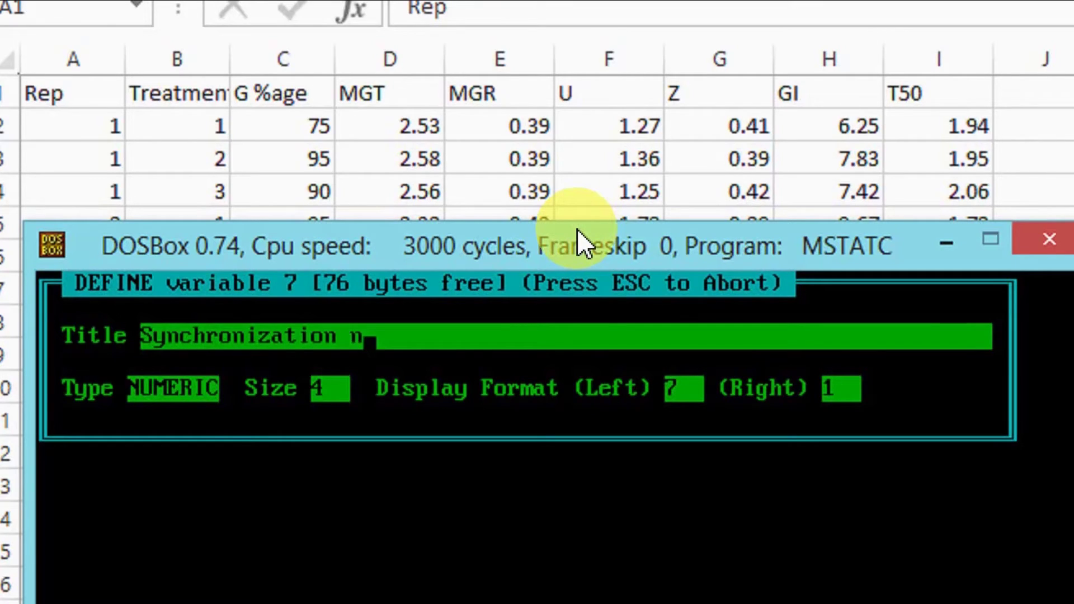
{"action": "key", "text": "BackSpace"}
{"action": "type", "text": "index"}
{"action": "key", "text": "Return"}
{"action": "key", "text": "Return"}
{"action": "key", "text": "Return"}
{"action": "key", "text": "Return"}
{"action": "key", "text": "Return"}
{"action": "type", "text": "GI"}
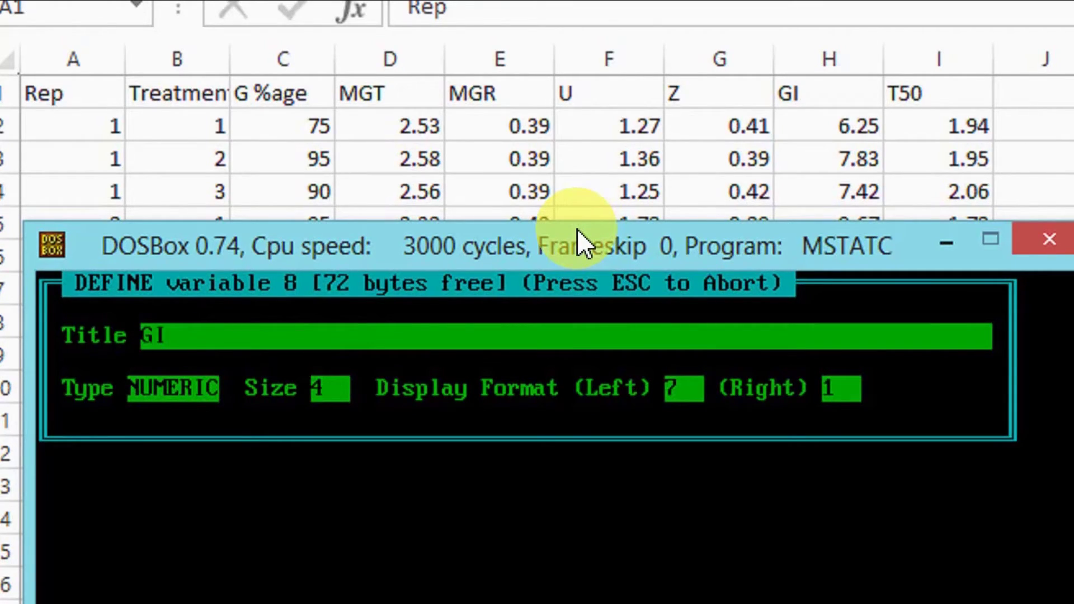
{"action": "key", "text": "Return"}
{"action": "type", "text": "T50"}
{"action": "key", "text": "Return"}
{"action": "key", "text": "Return"}
{"action": "key", "text": "Return"}
{"action": "key", "text": "Return"}
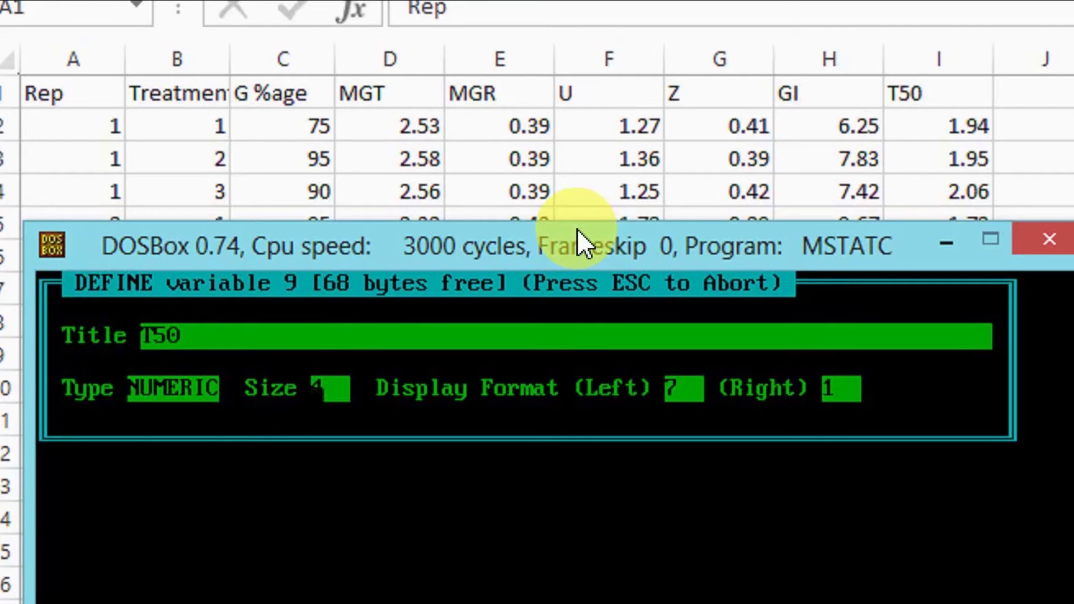
{"action": "type", "text": "2"}
{"action": "key", "text": "Return"}
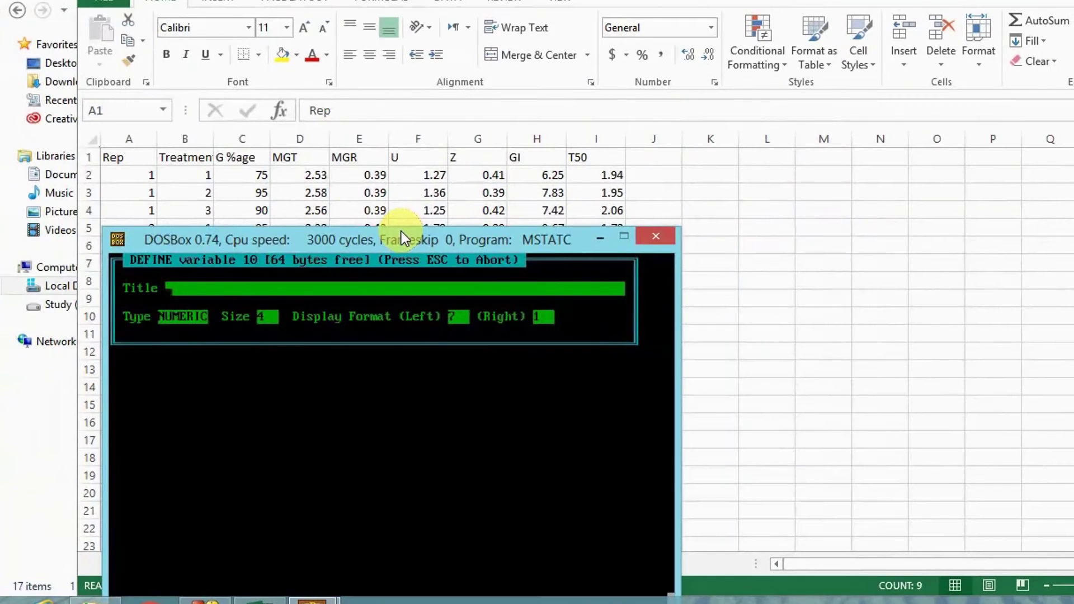
- Leave SEDIT, open 6. ASCII option 2 (ASCII to MSTAT) and enter DATA.CSV as the source
{"action": "key", "text": "Escape"}
{"action": "key", "text": "Escape"}
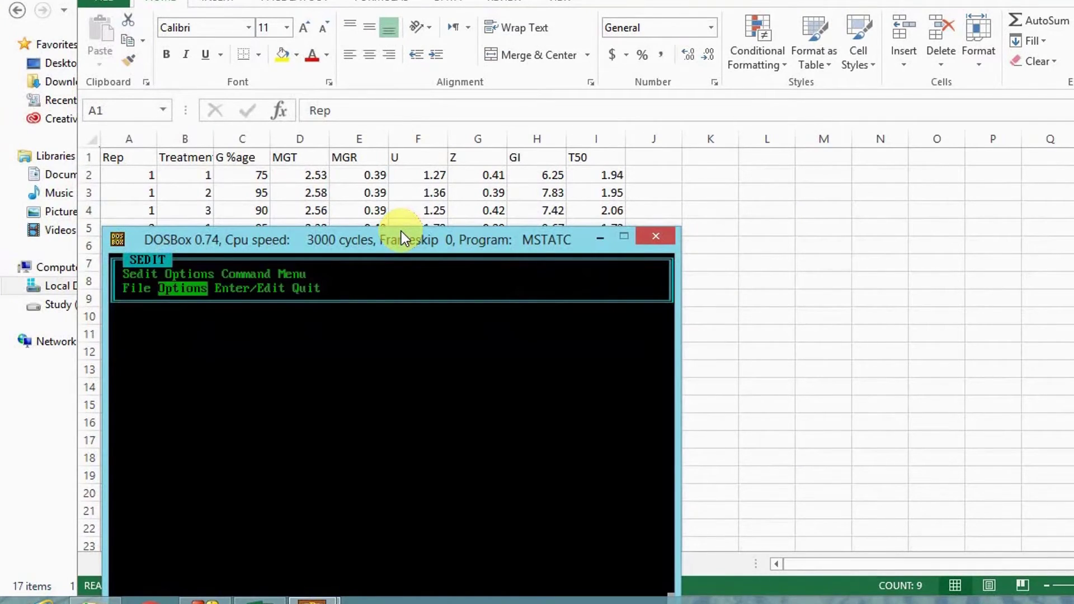
{"action": "key", "text": "q"}
{"action": "key", "text": "6"}
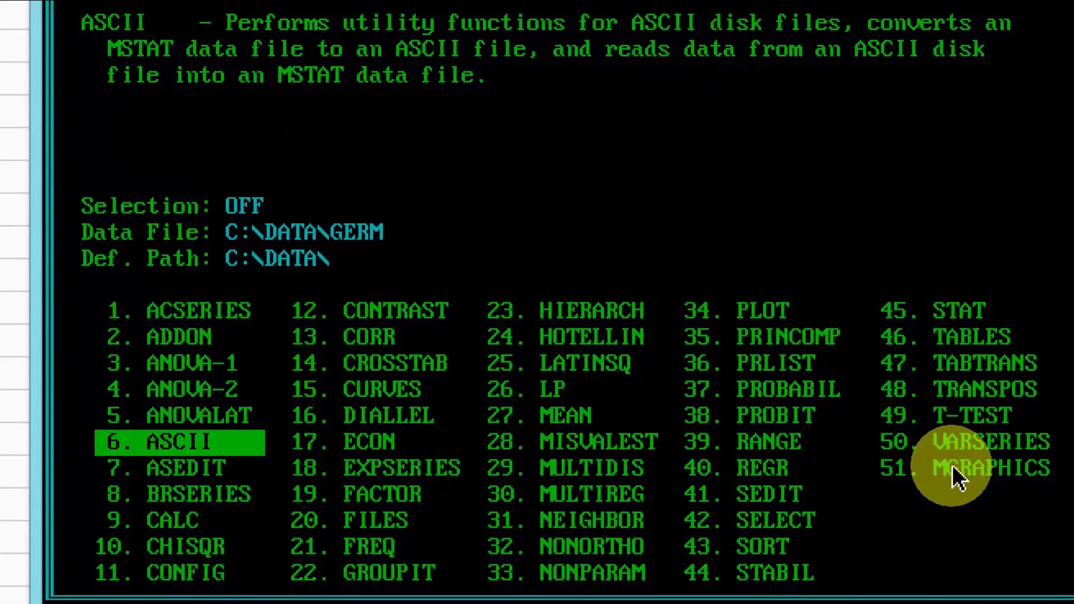
{"action": "key", "text": "Return"}
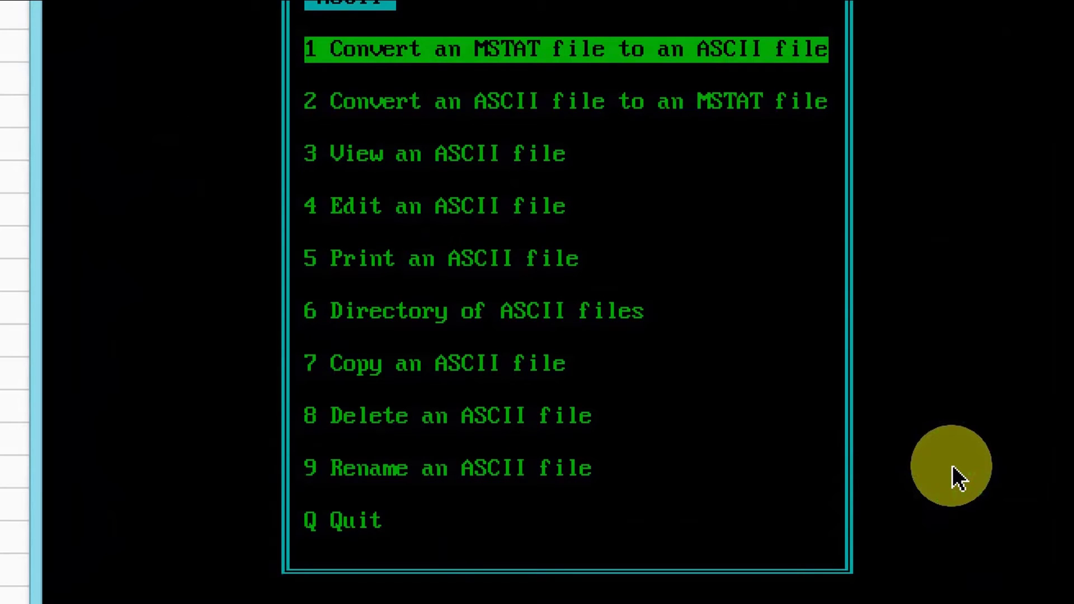
{"action": "key", "text": "2"}
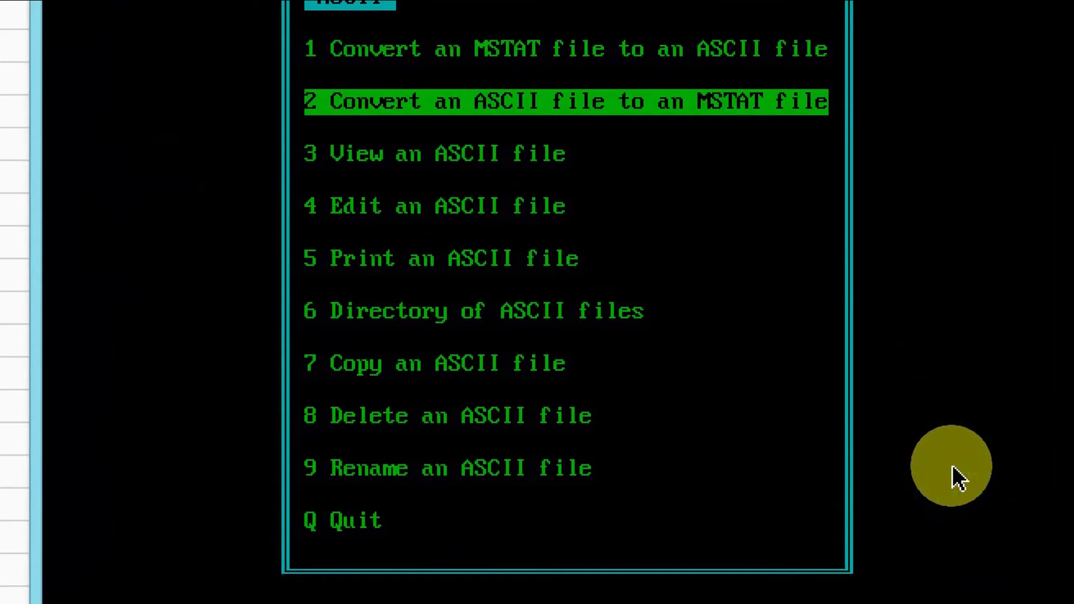
{"action": "key", "text": "Return"}
{"action": "type", "text": "DAT"}
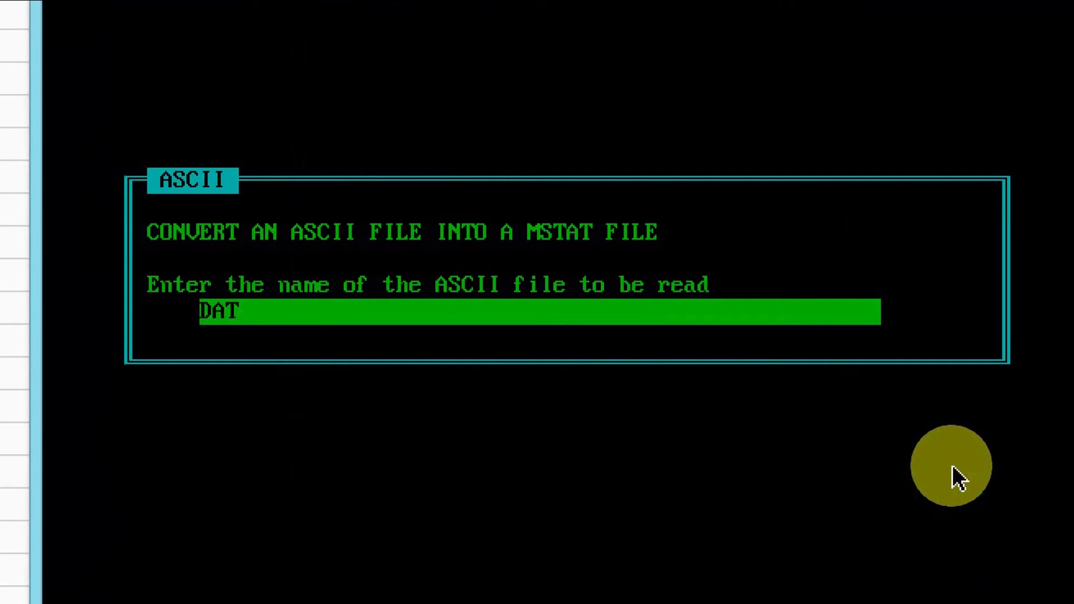
{"action": "type", "text": "A.CSV"}
- Import DATA.CSV into C:\DATA\GERM with 0 new variables, from case 1, not a data logger file
{"action": "key", "text": "Return"}
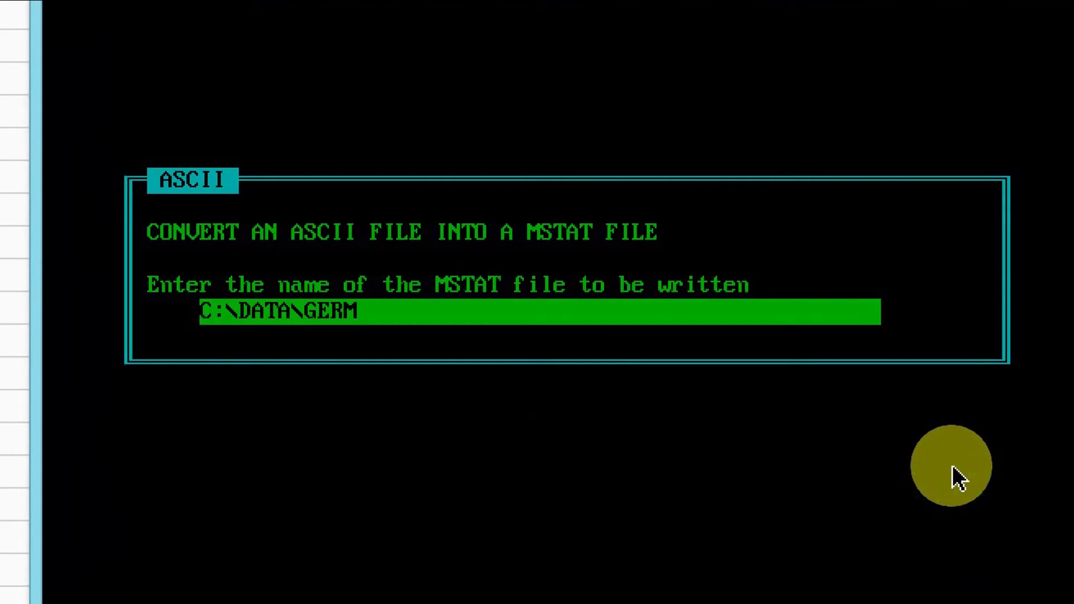
{"action": "key", "text": "Return"}
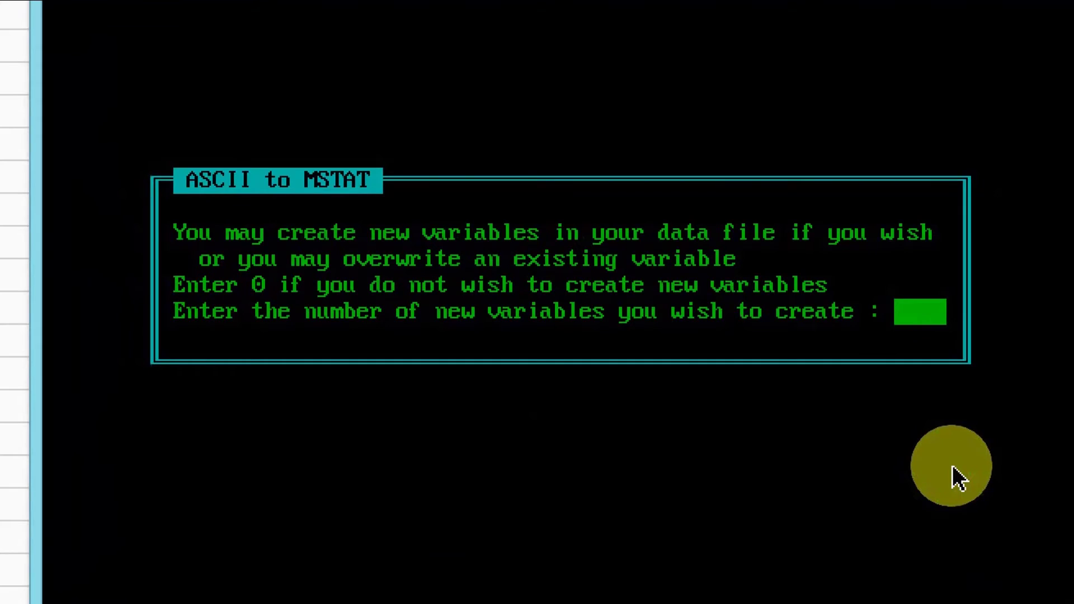
{"action": "type", "text": "0"}
{"action": "key", "text": "Return"}
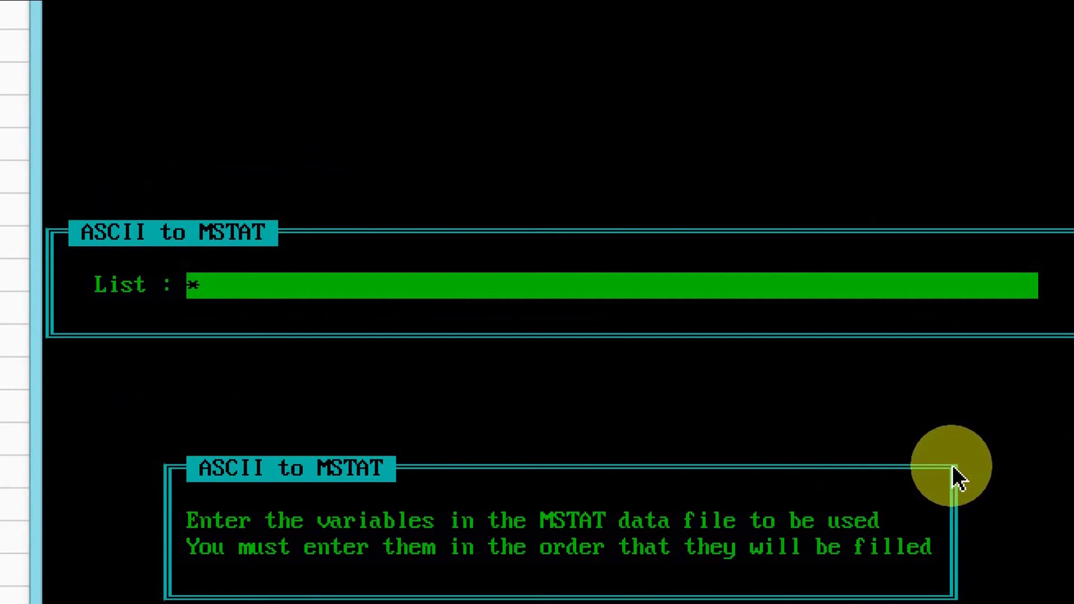
{"action": "key", "text": "Return"}
{"action": "key", "text": "Return"}
{"action": "key", "text": "Return"}
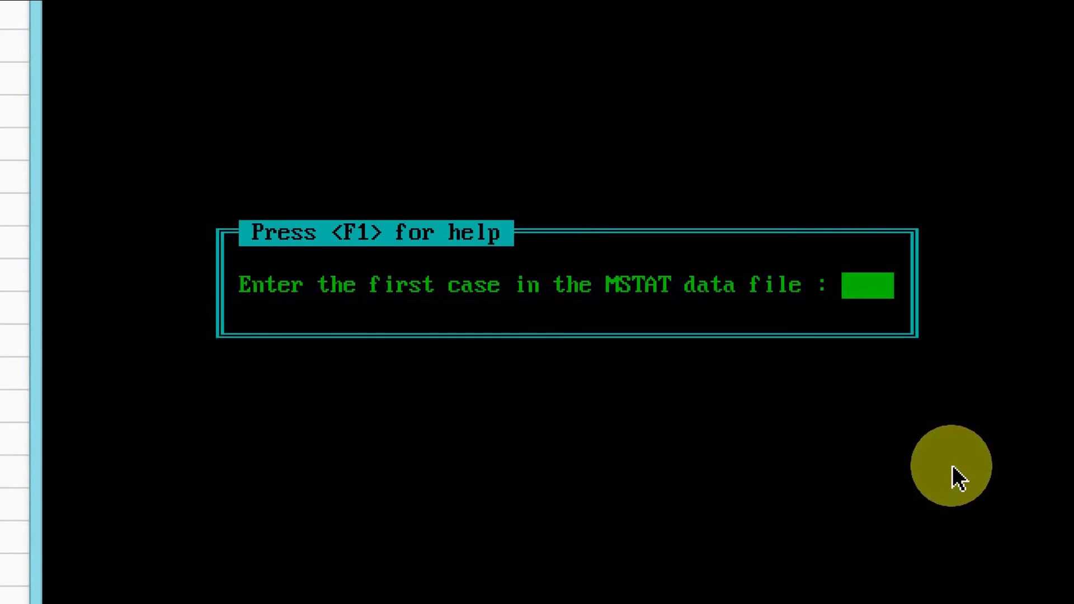
{"action": "type", "text": "1"}
{"action": "key", "text": "Return"}
{"action": "key", "text": "Return"}
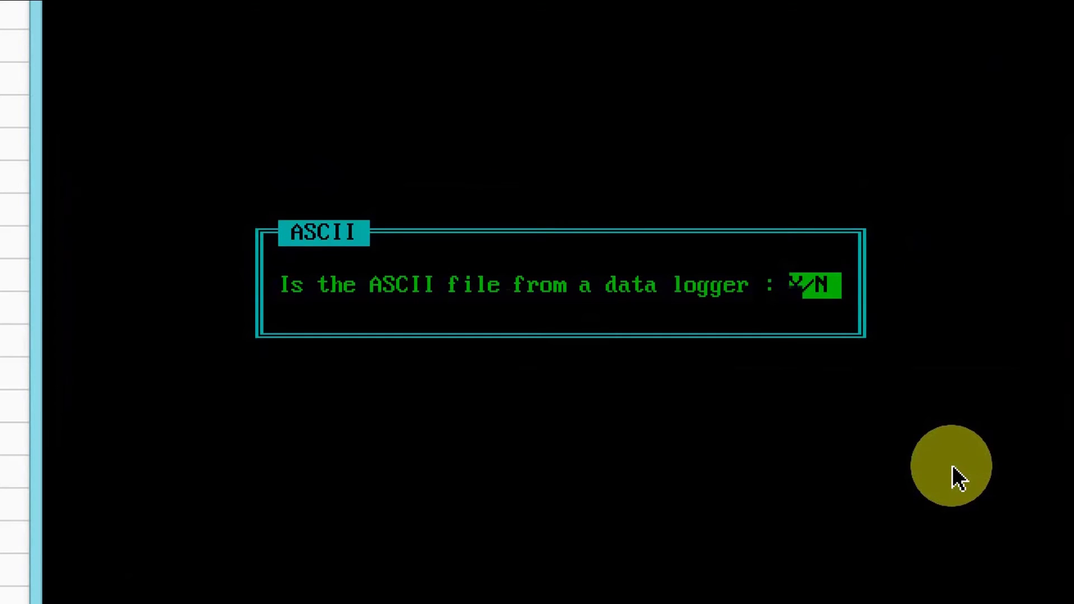
{"action": "key", "text": "n"}
{"action": "key", "text": "Return"}
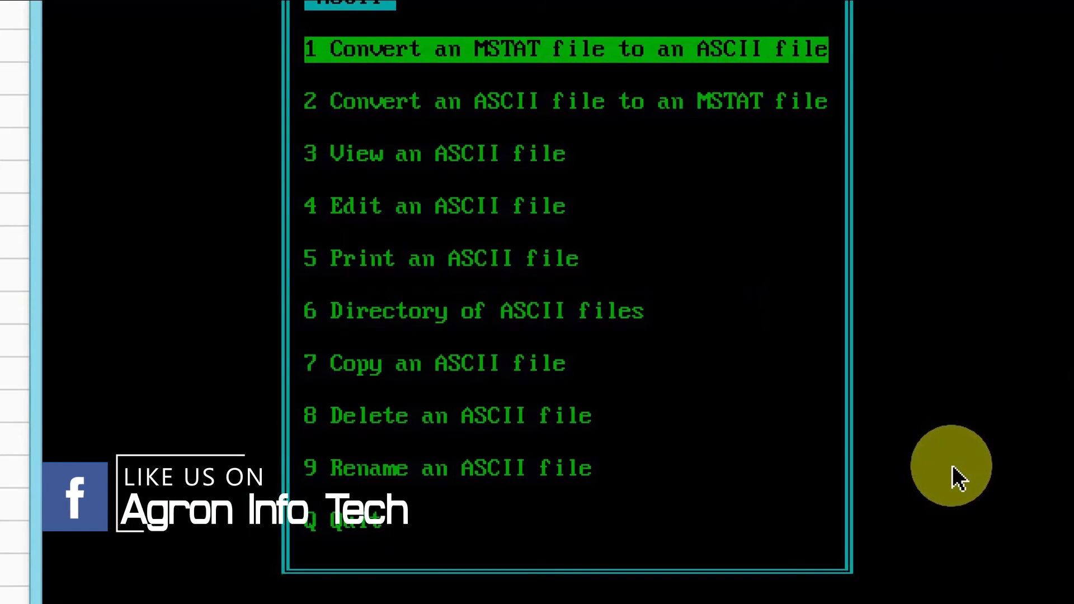
- Quit to the main program list and open 41. SEDIT on GERM's imported cases
{"action": "key", "text": "q"}
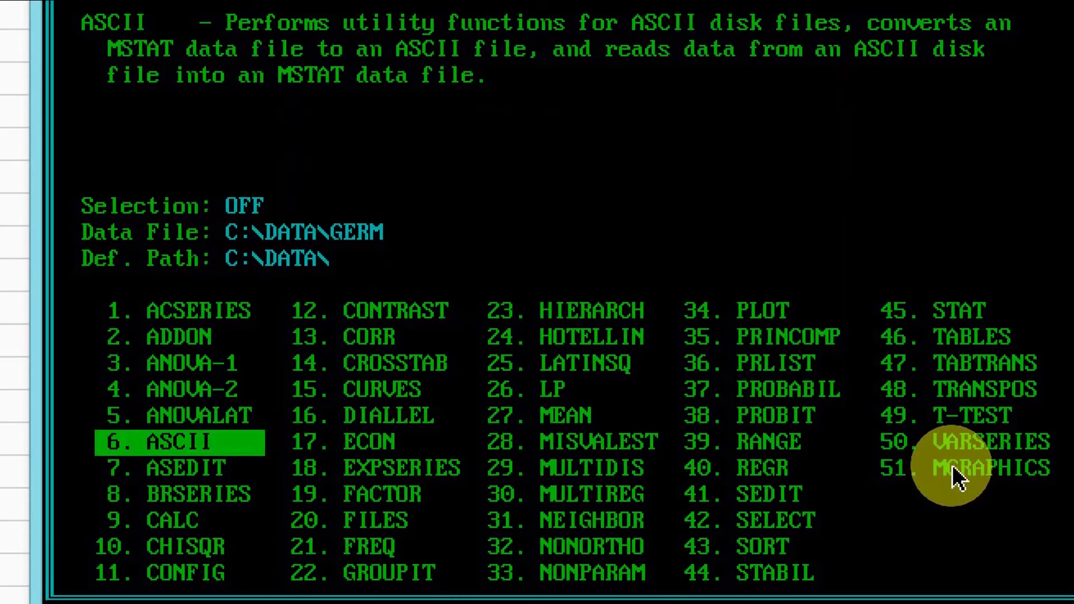
{"action": "key", "text": "4"}
{"action": "key", "text": "1"}
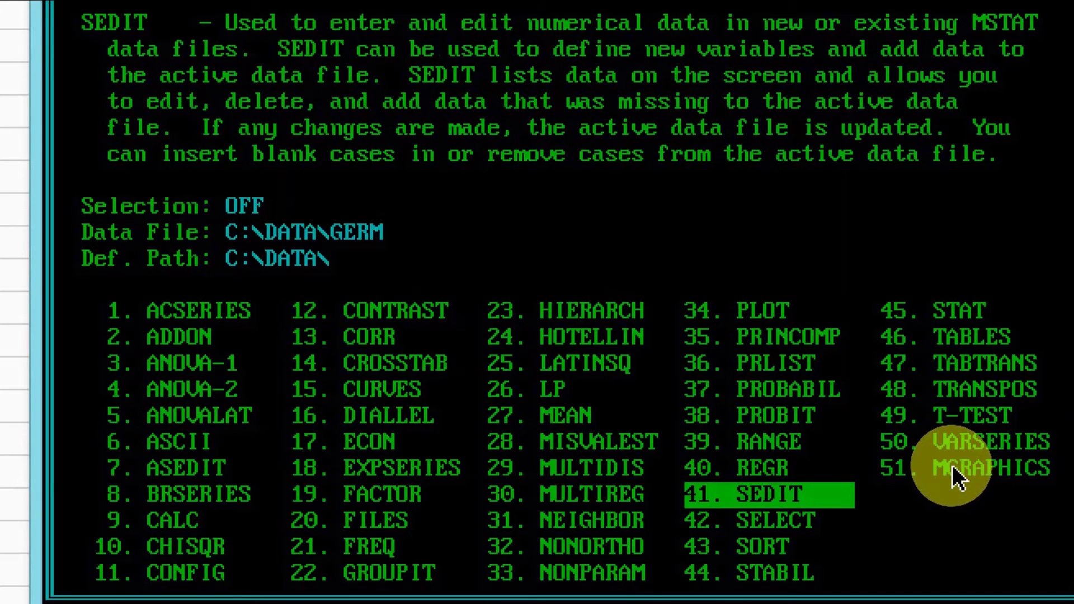
{"action": "key", "text": "Return"}
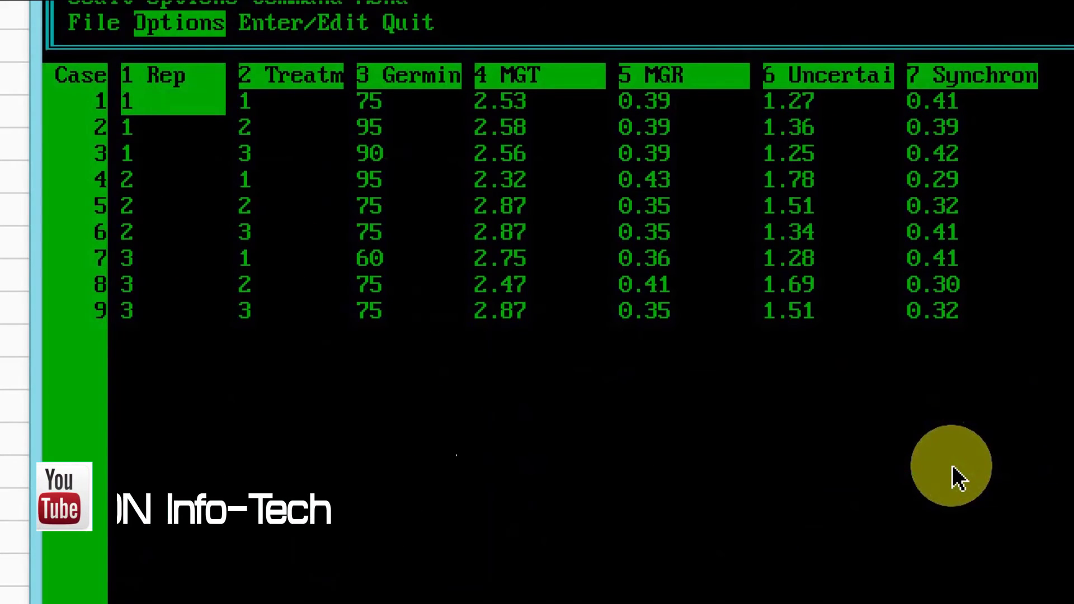